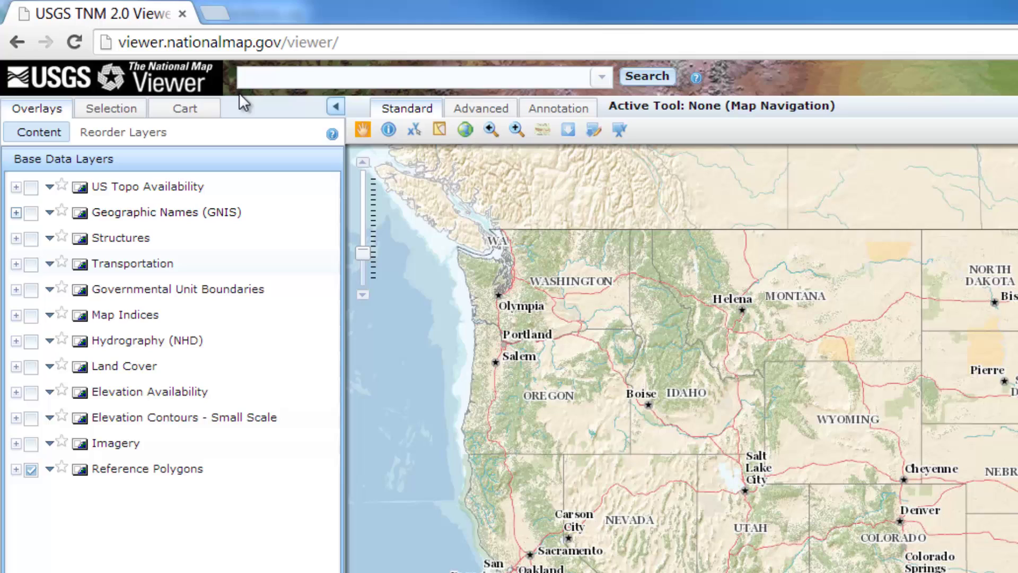
- Search for 'redlands' and zoom the map to Redlands, California
click(251, 77)
text(re)
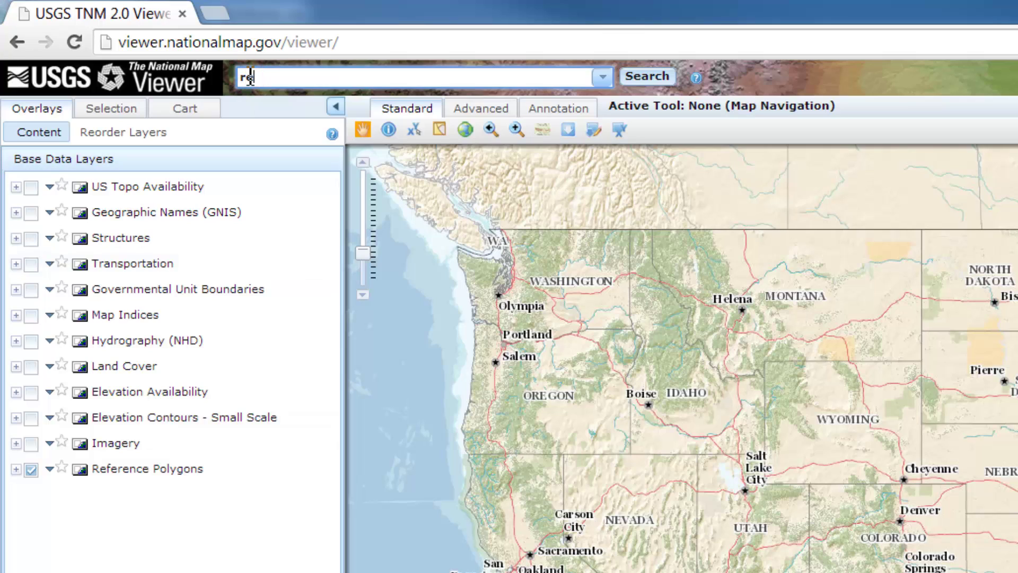
text(dlands)
key(Return)
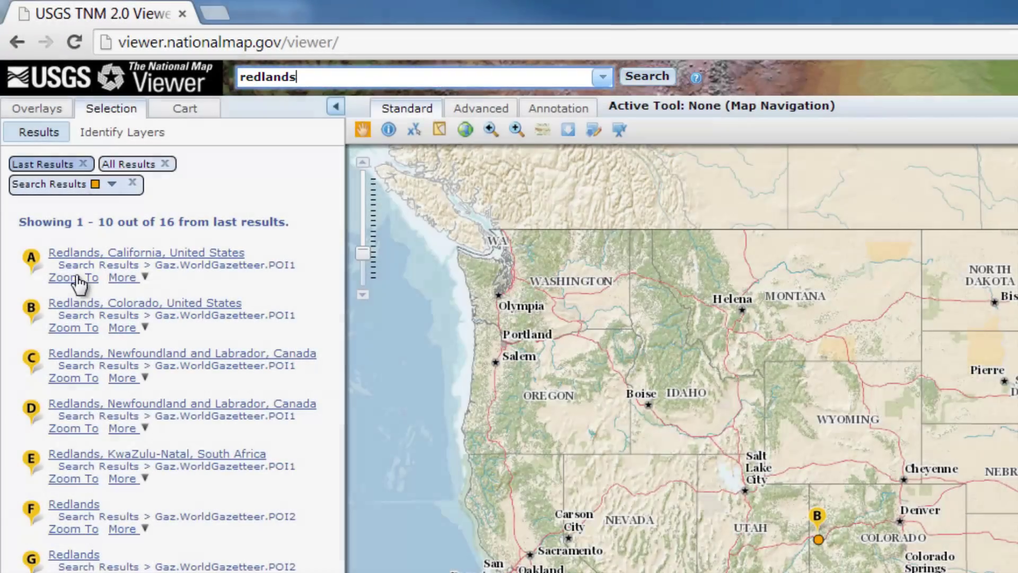
click(75, 277)
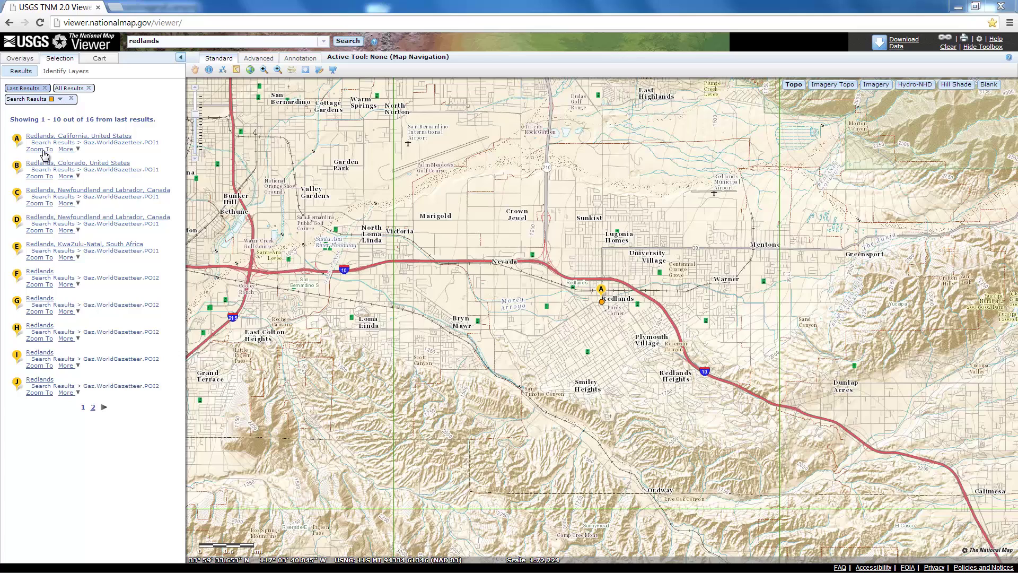
- Box-zoom into downtown Redlands and switch to the Imagery Topo basemap
click(278, 70)
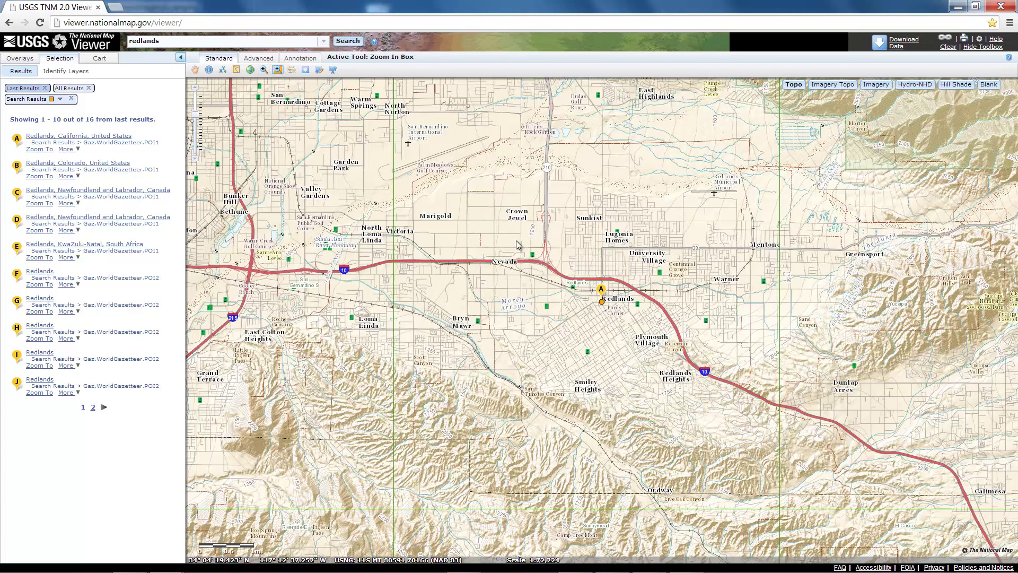
drag(520, 242, 688, 338)
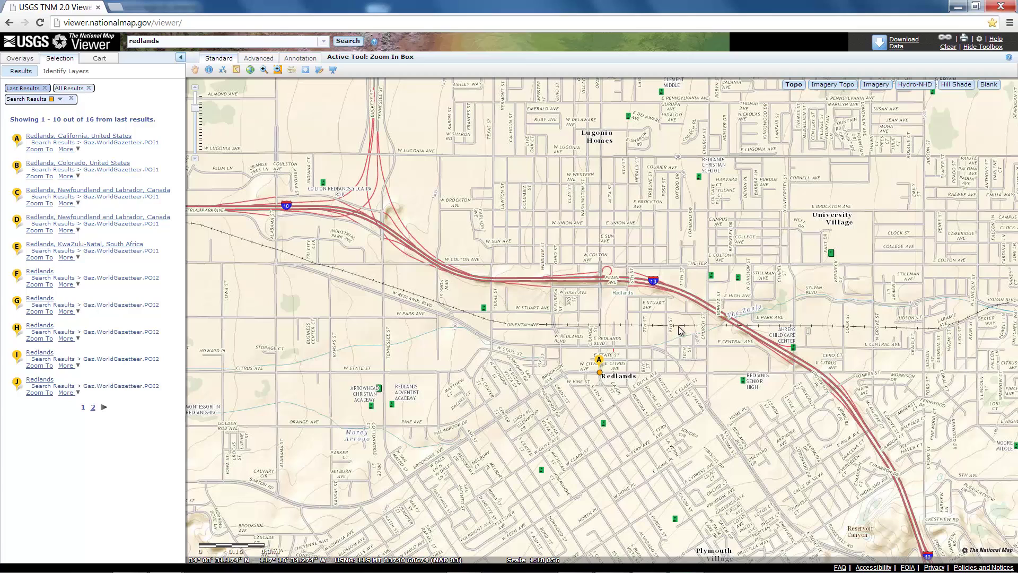
click(849, 89)
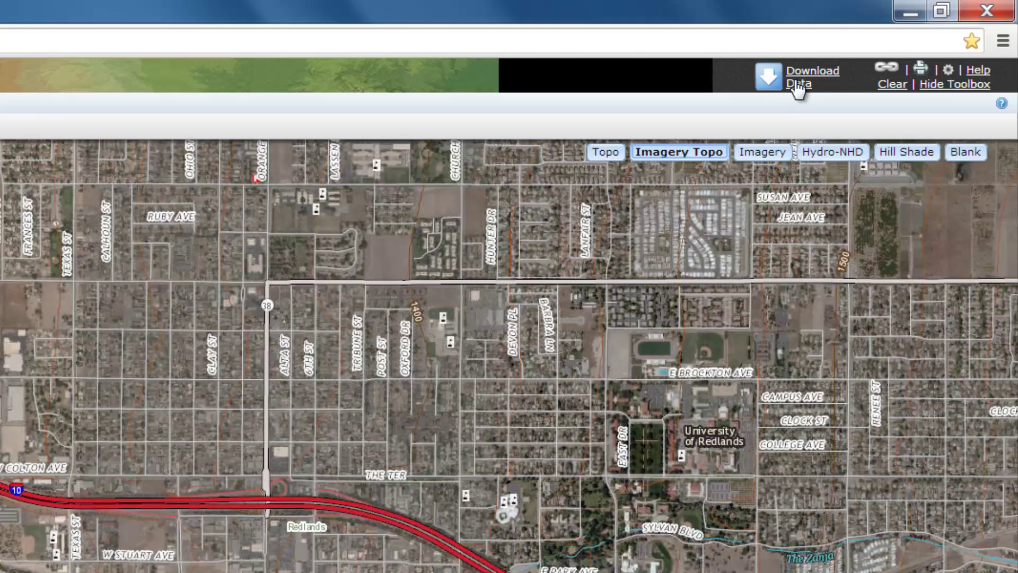
- For the current map extent, add the Feb 2011 0.3 m color orthoimagery to the cart
click(798, 85)
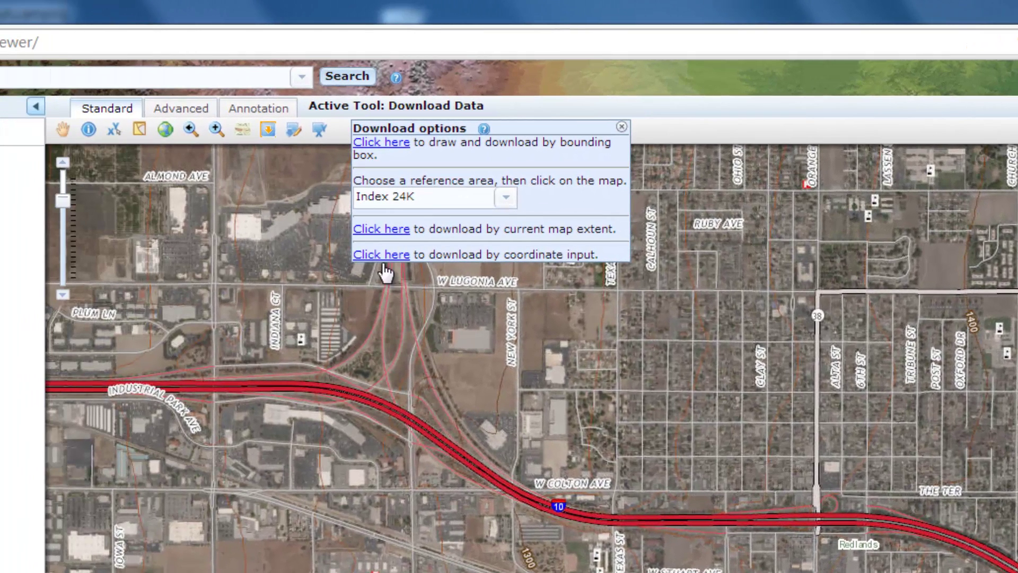
click(382, 231)
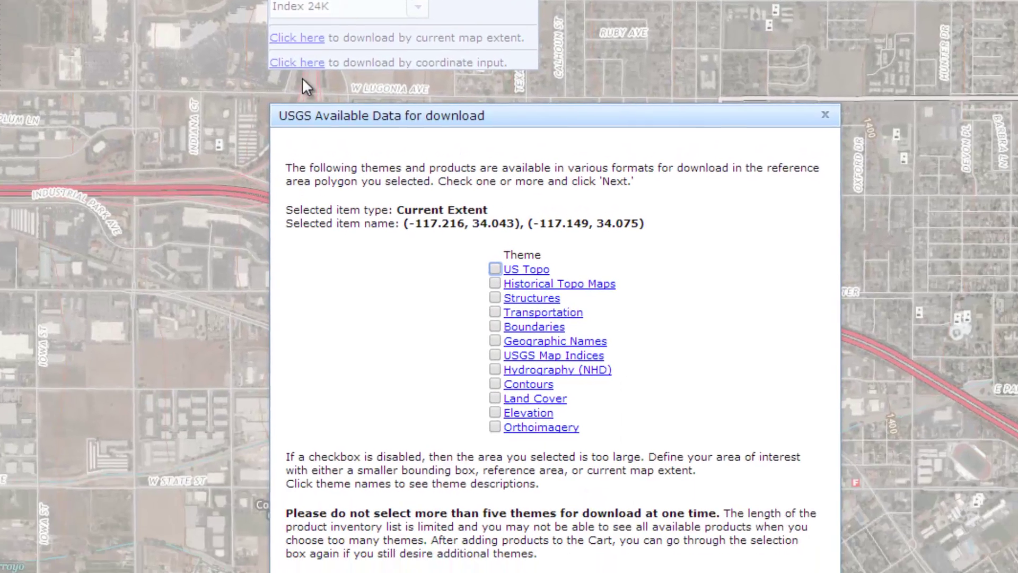
click(495, 427)
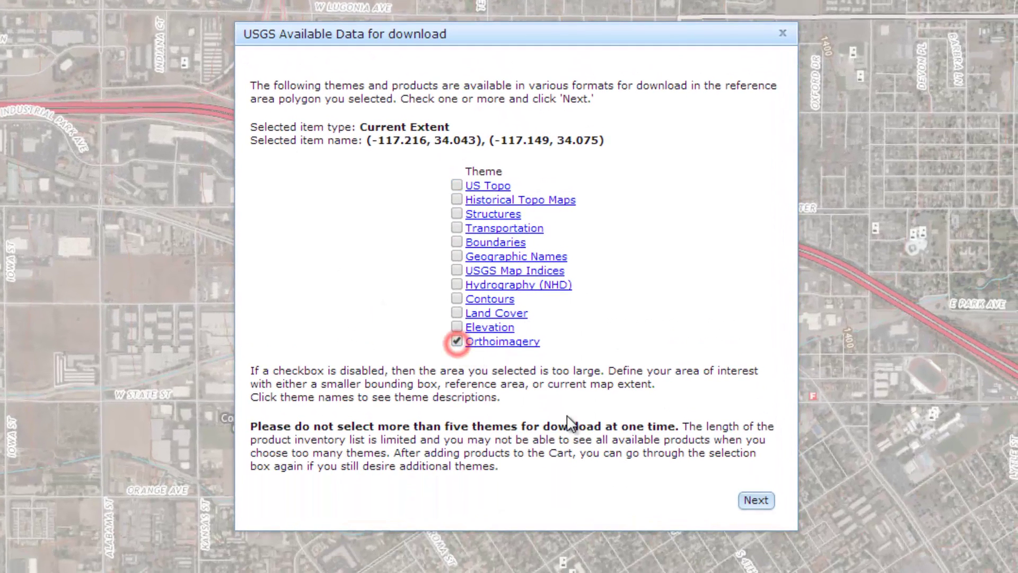
click(752, 503)
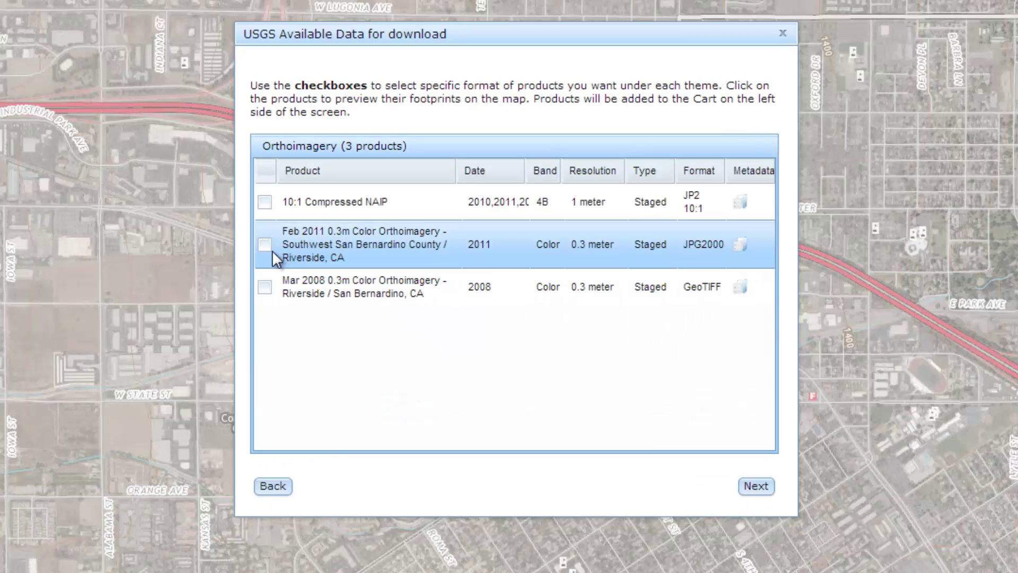
click(266, 247)
click(748, 491)
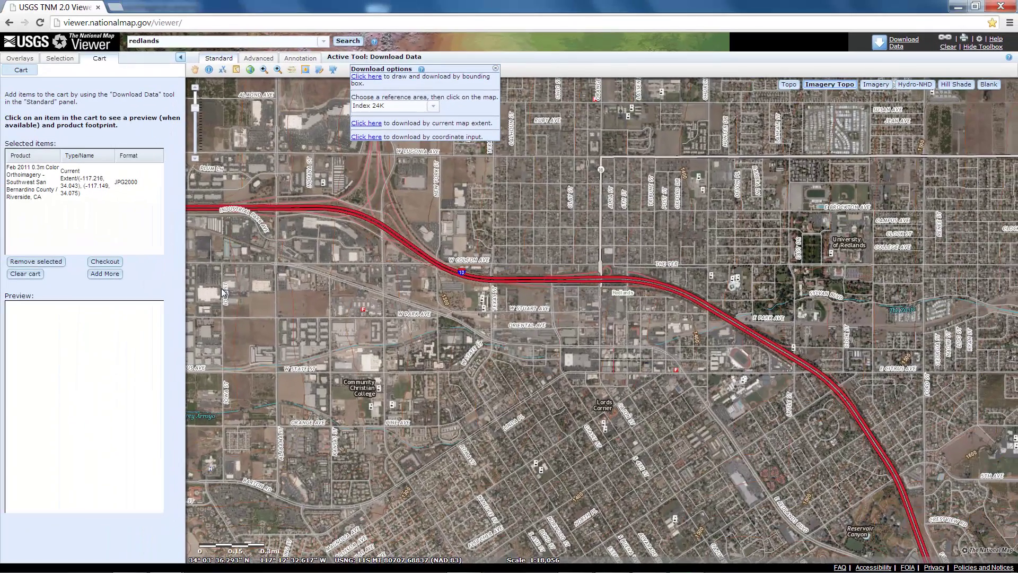
- Add the 1/3 arc-second IMG elevation product to the cart and place the order
click(106, 274)
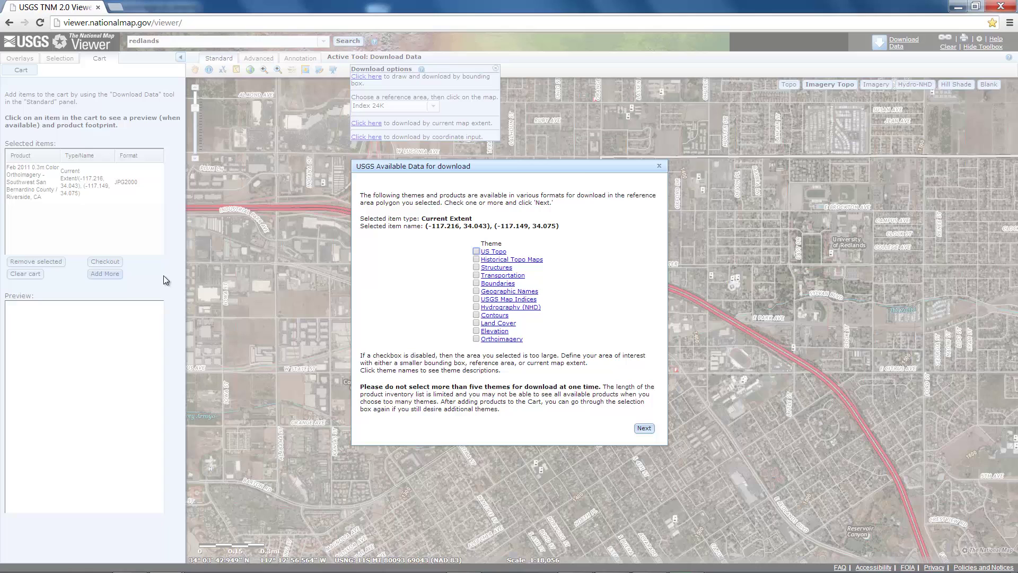
click(477, 331)
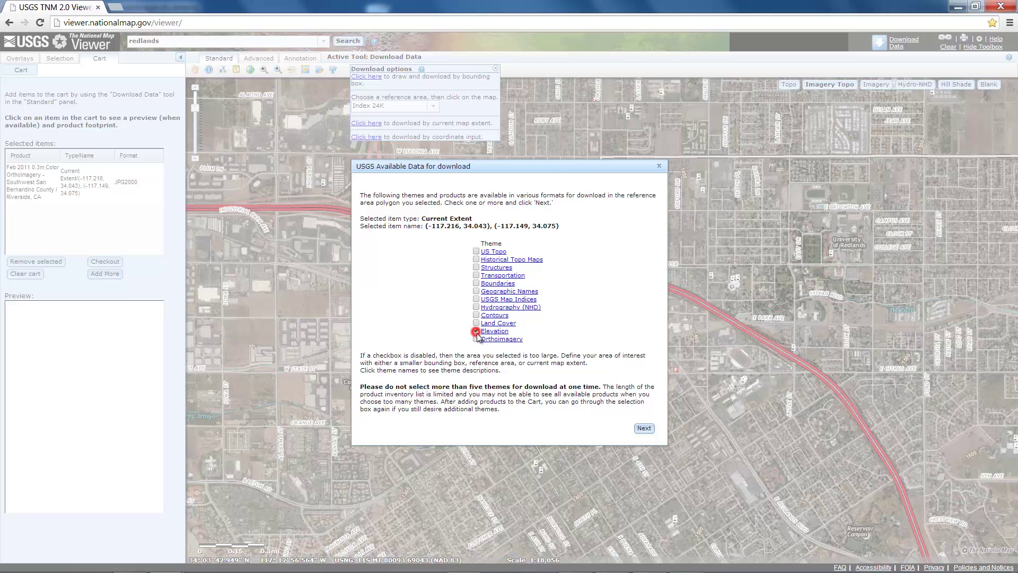
click(642, 429)
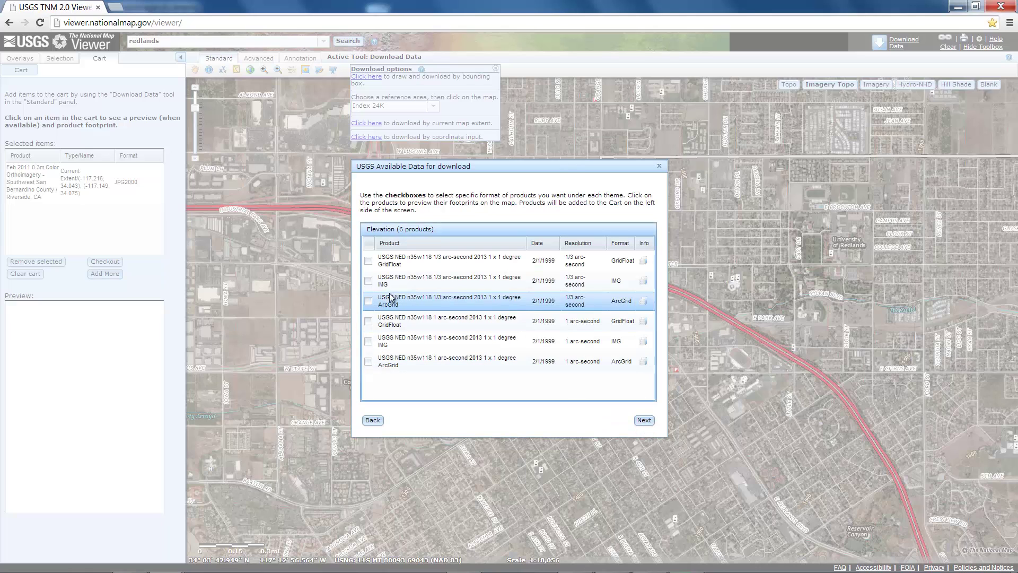
click(368, 280)
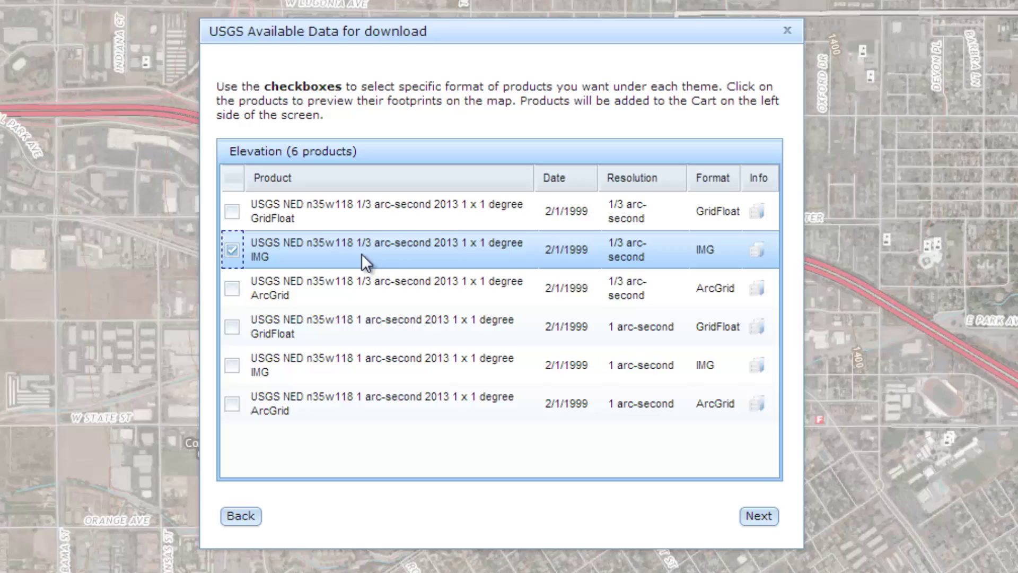
click(758, 515)
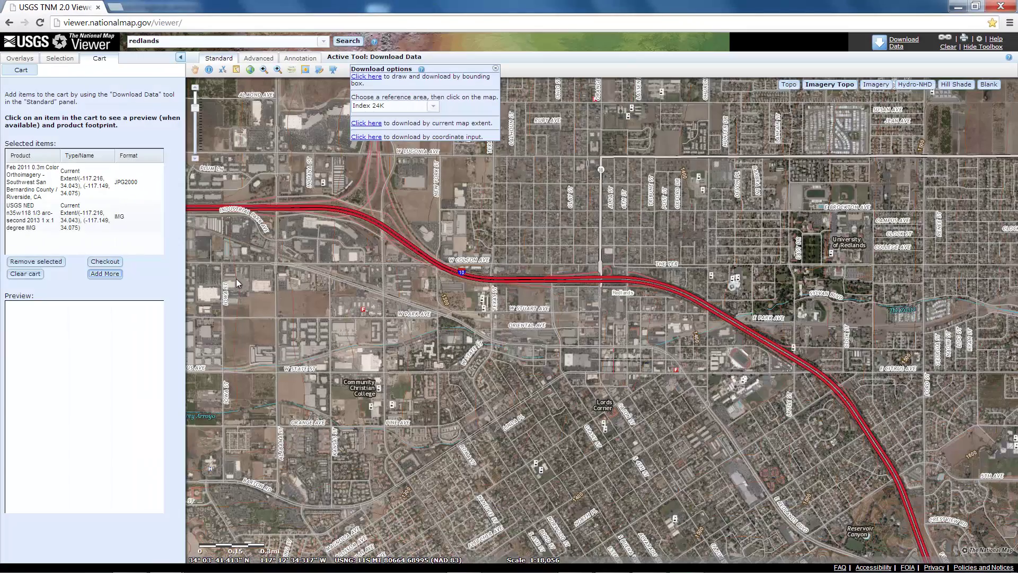
click(114, 263)
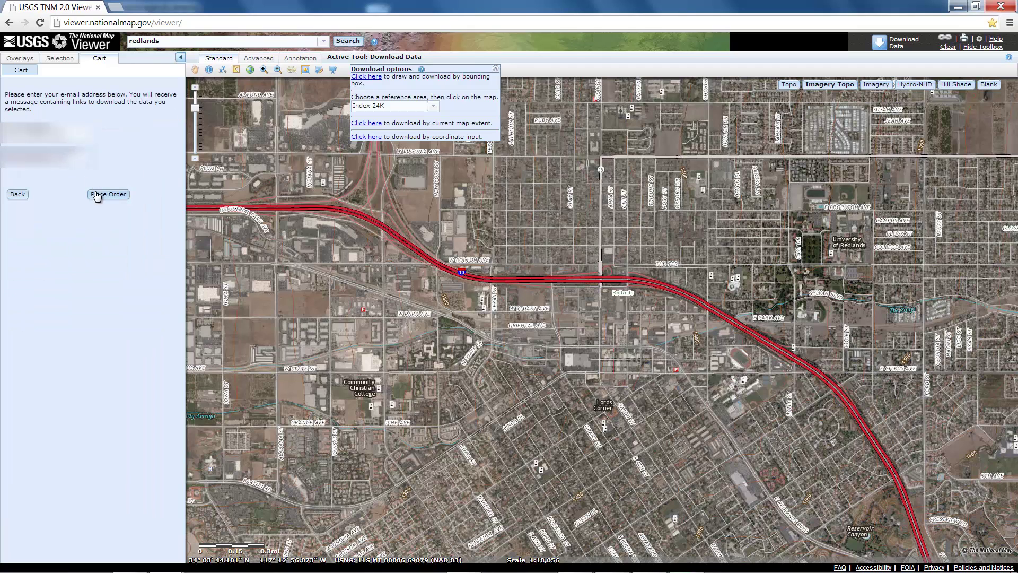
click(98, 196)
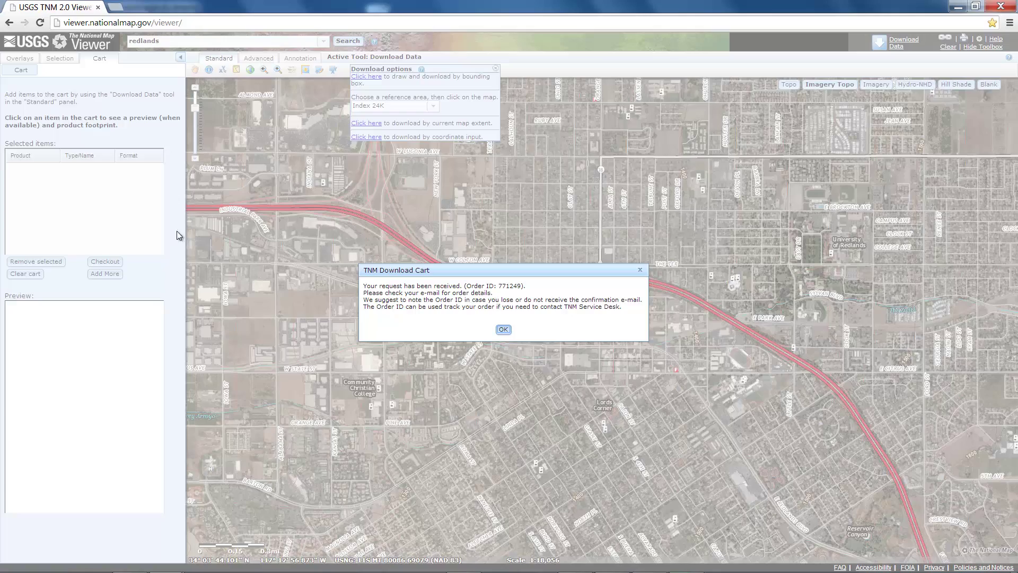
click(503, 329)
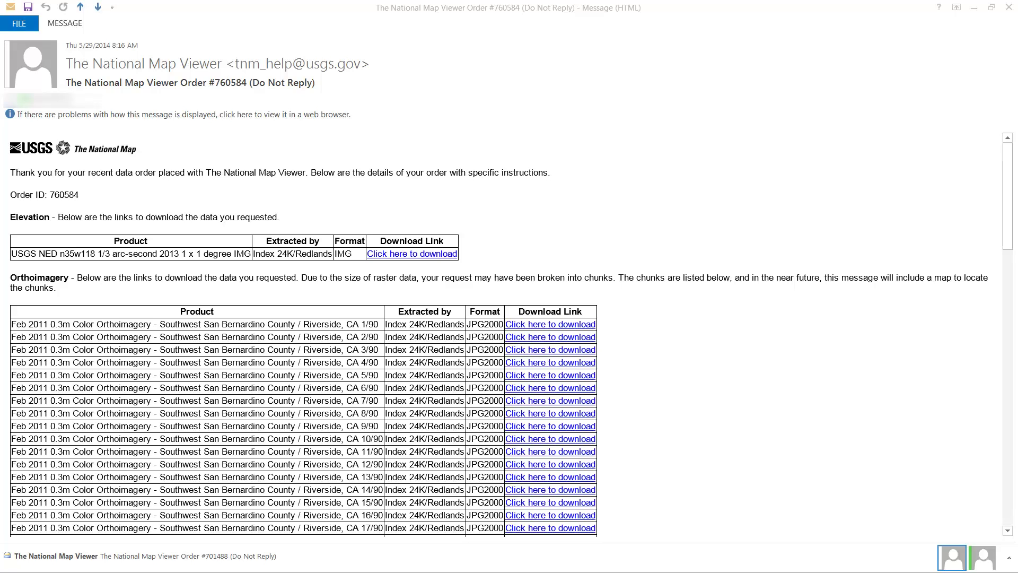
- Download the 1/3 arc-second elevation file via the order e-mail's download link
click(377, 255)
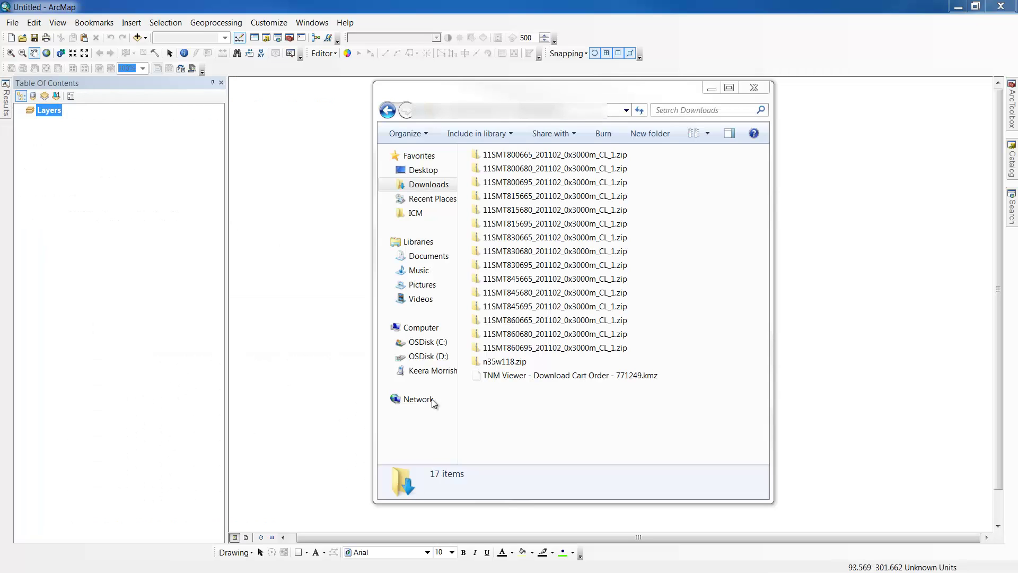
- Select all 16 downloaded zip archives and choose to extract them to a folder
click(509, 363)
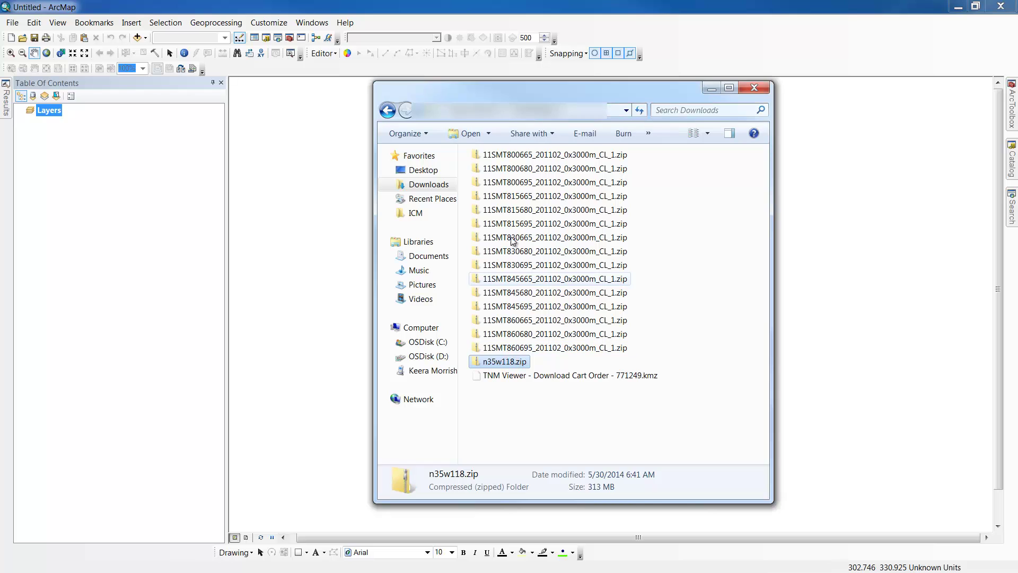
shift+click(505, 157)
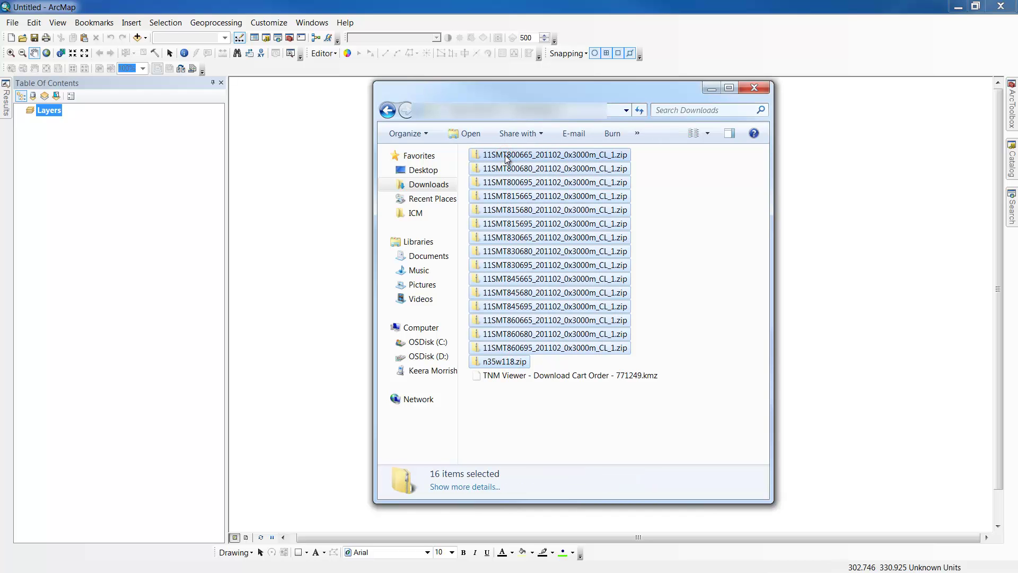
right_click(506, 158)
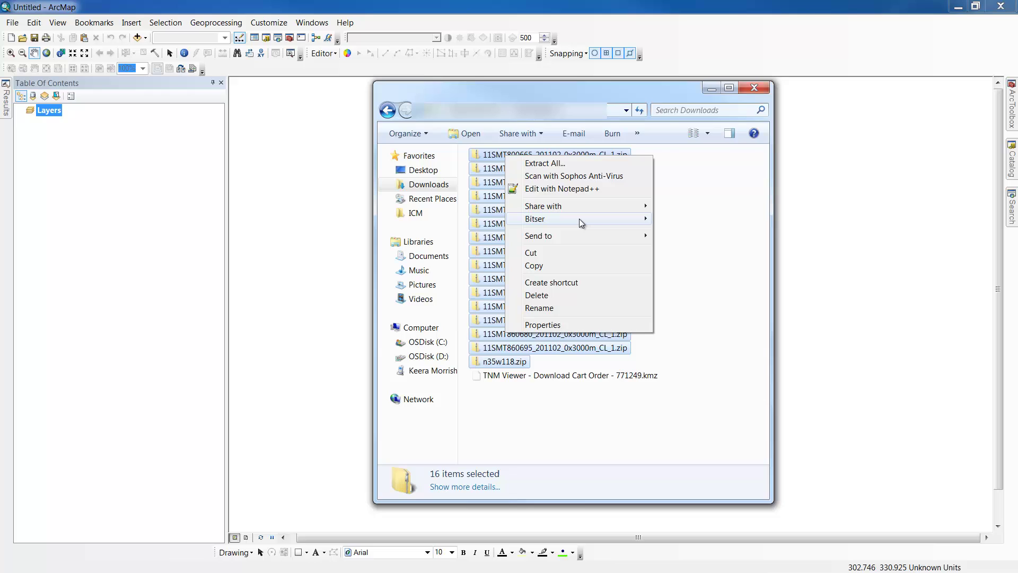
mouse_move(581, 219)
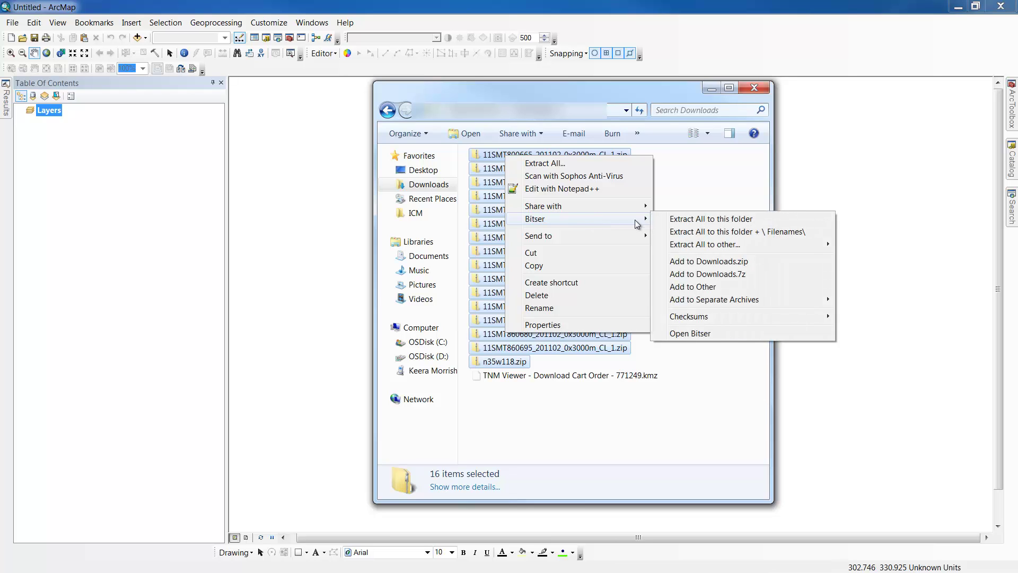
mouse_move(704, 246)
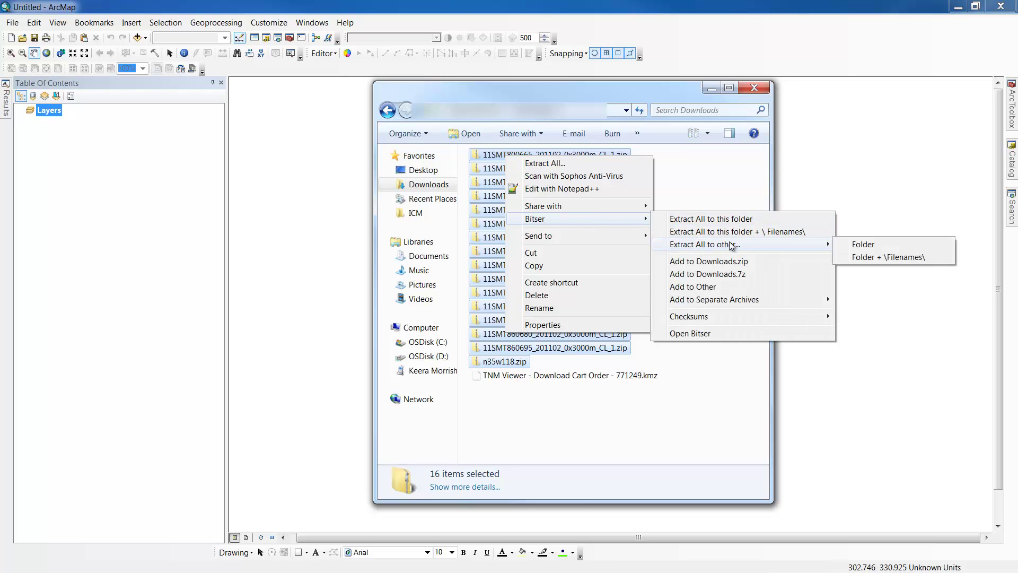
click(863, 245)
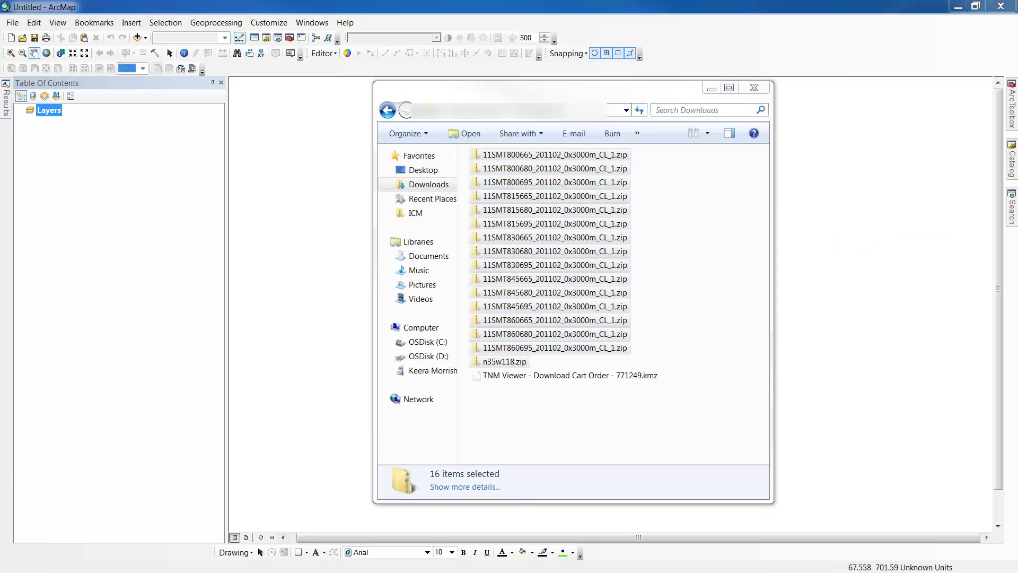
- Extract the archives into a new C:\Redlands folder and close the completed job
drag(209, 151, 358, 138)
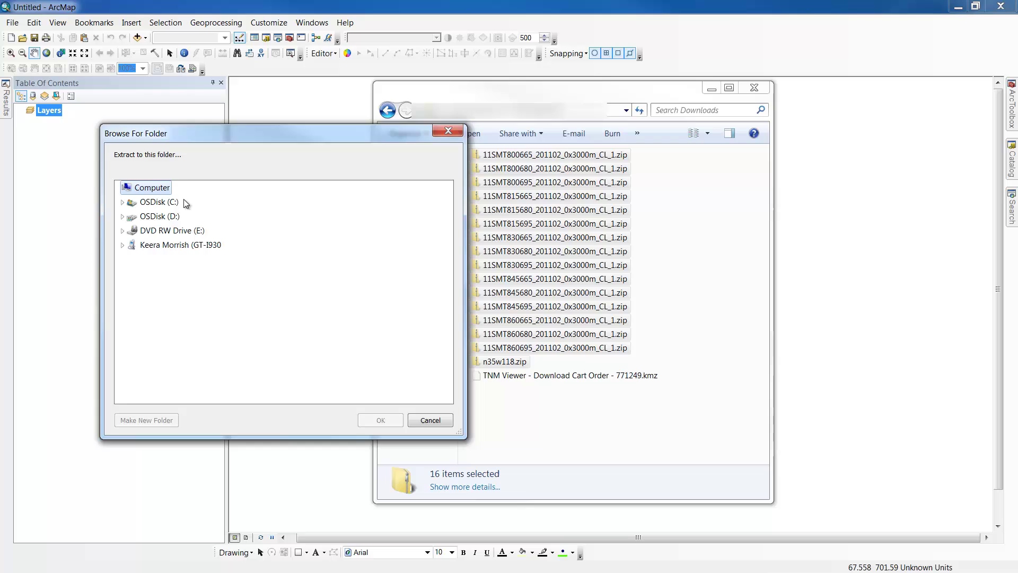
click(162, 202)
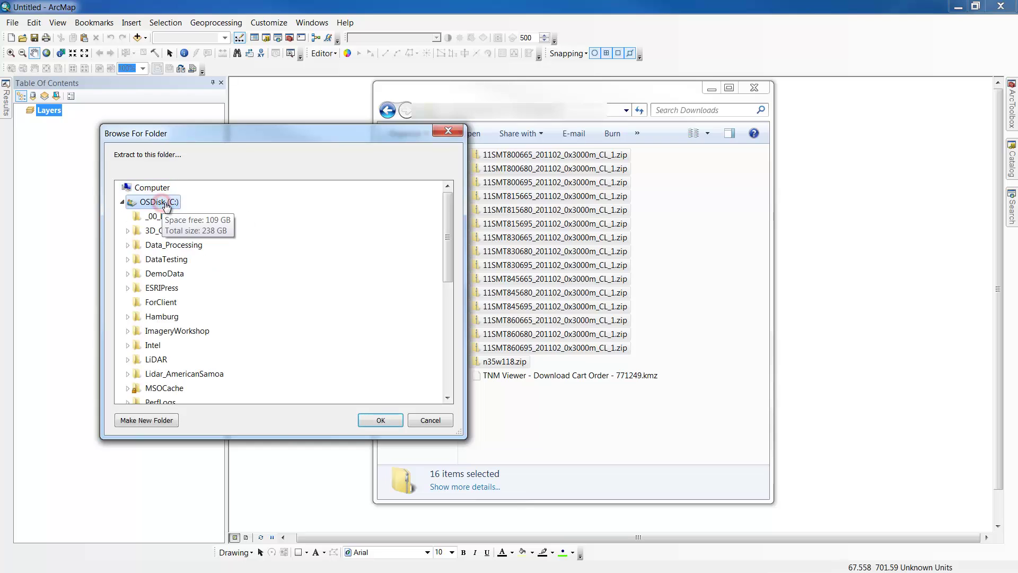
click(147, 420)
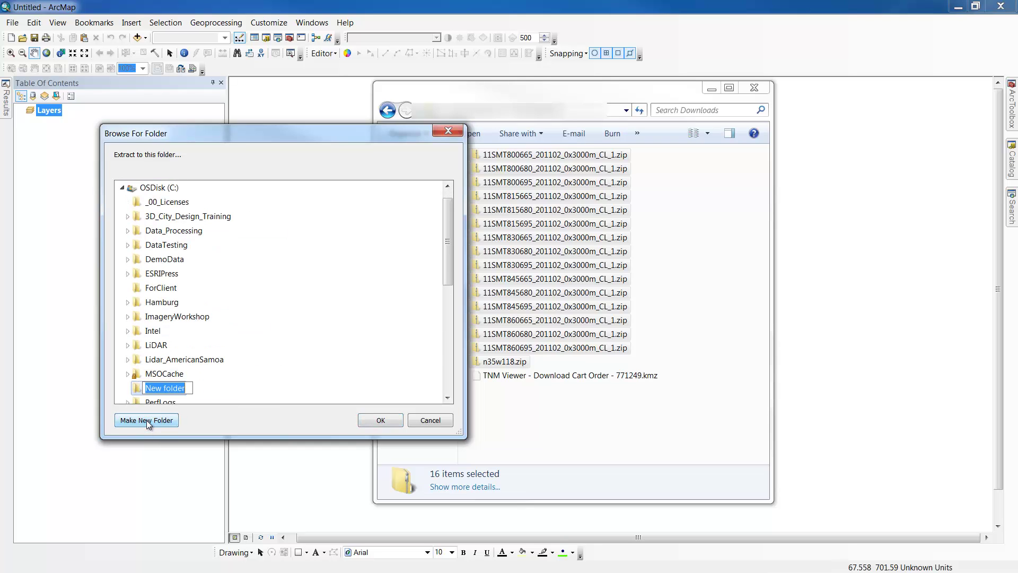
text(Red)
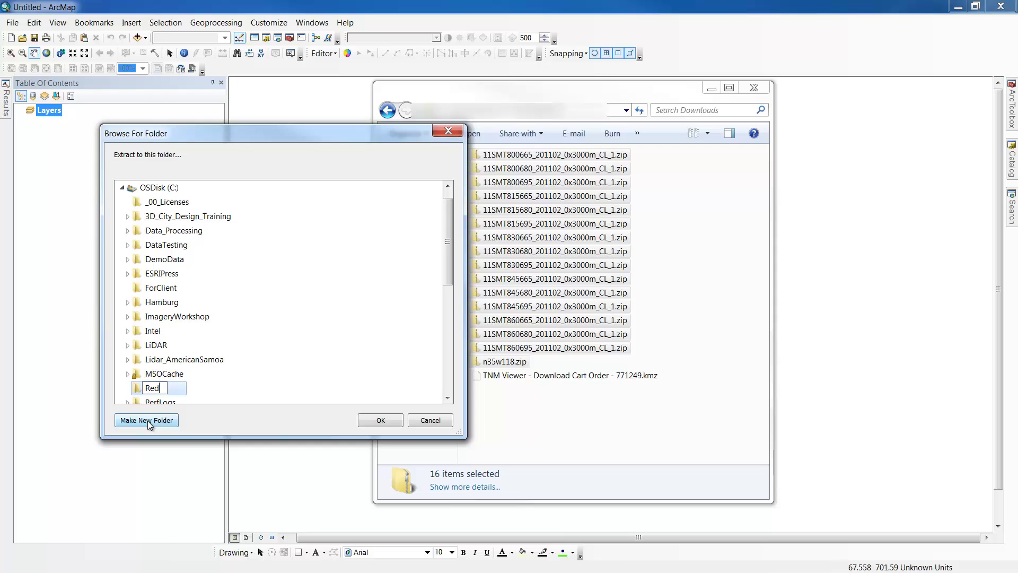
text(lands)
key(Return)
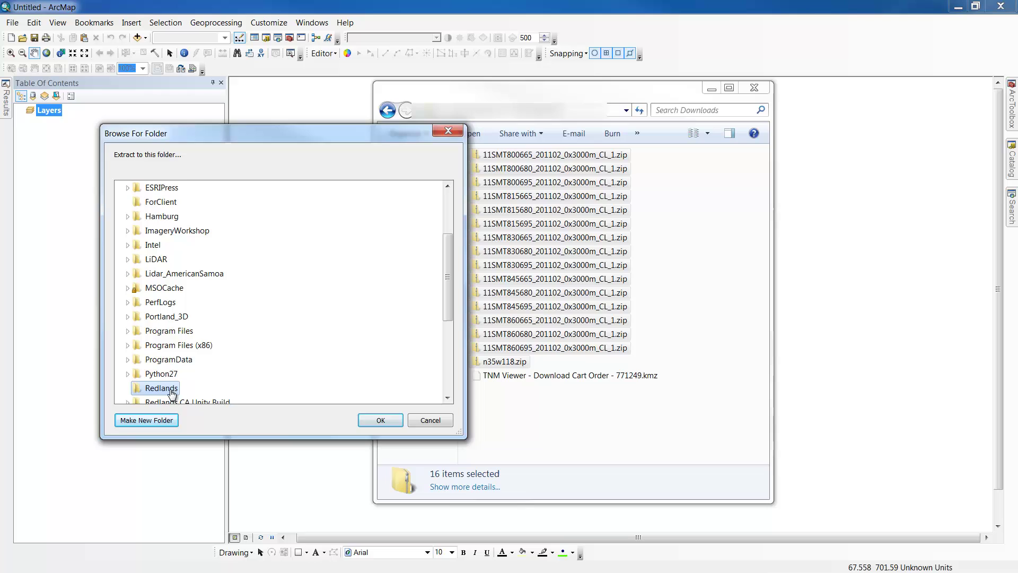
click(380, 420)
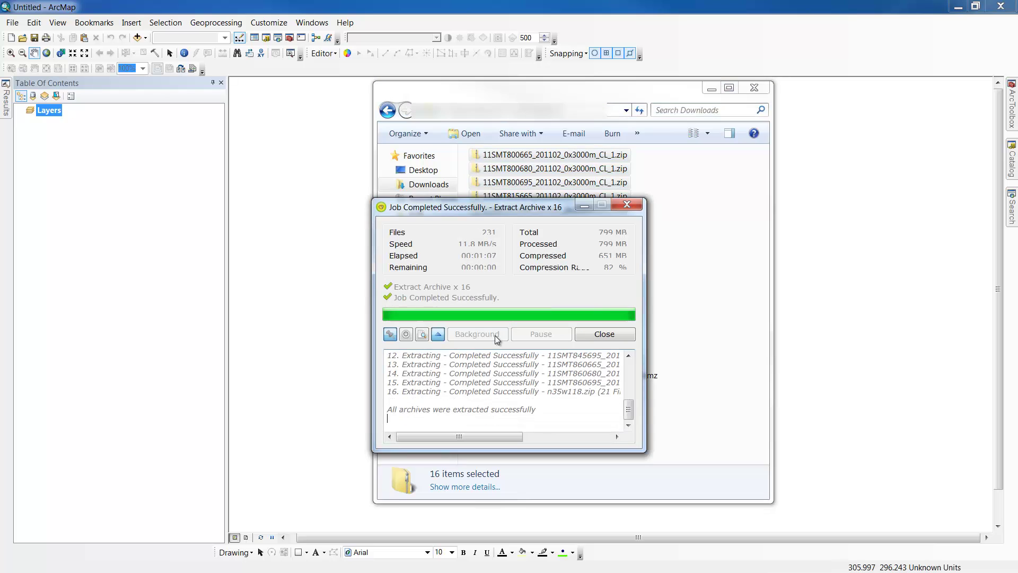
click(589, 338)
click(1012, 158)
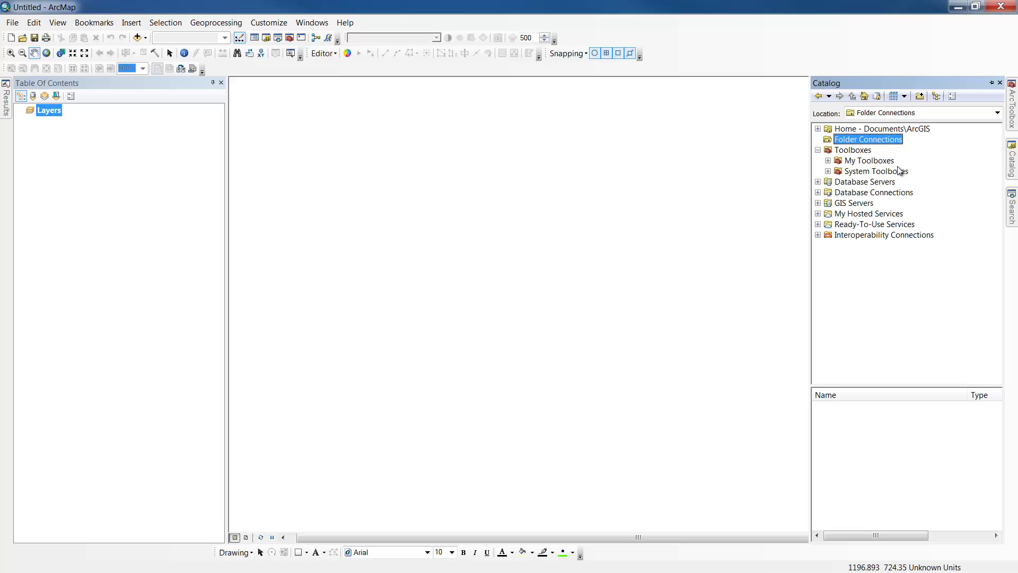
- Add a Catalog folder connection to C:\Redlands via Computer > OSDisk (C:)
click(920, 97)
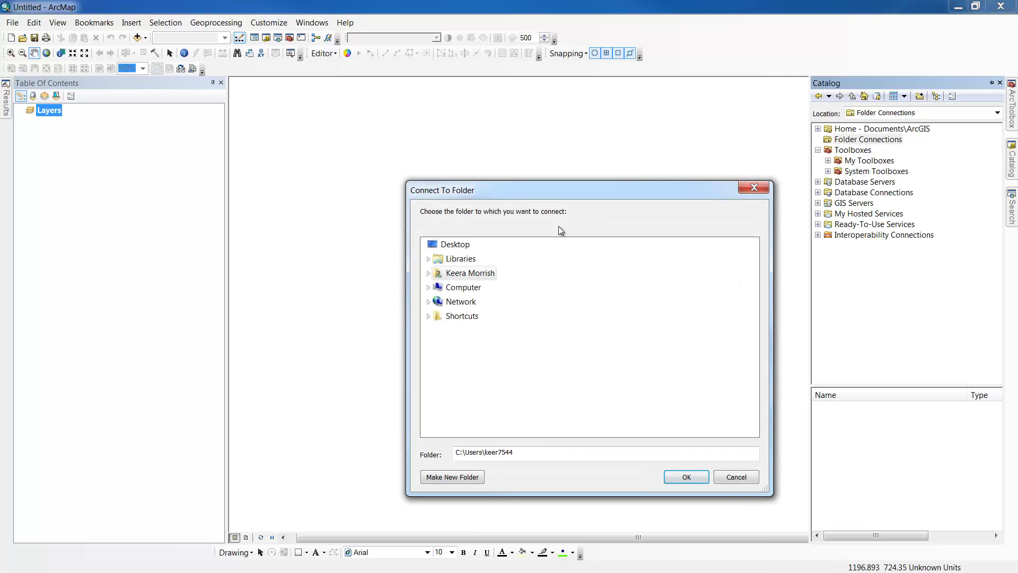
click(430, 287)
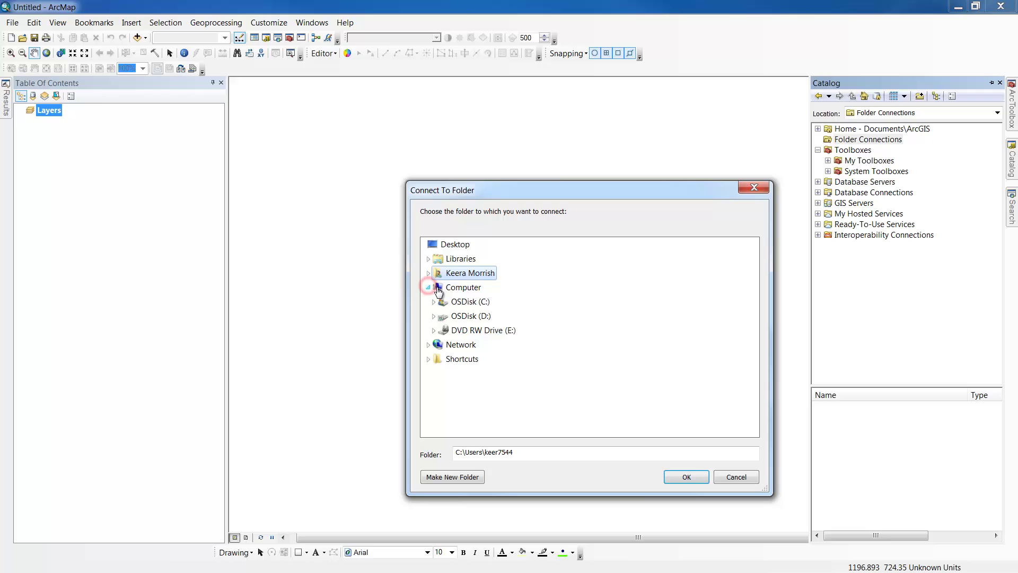
click(435, 301)
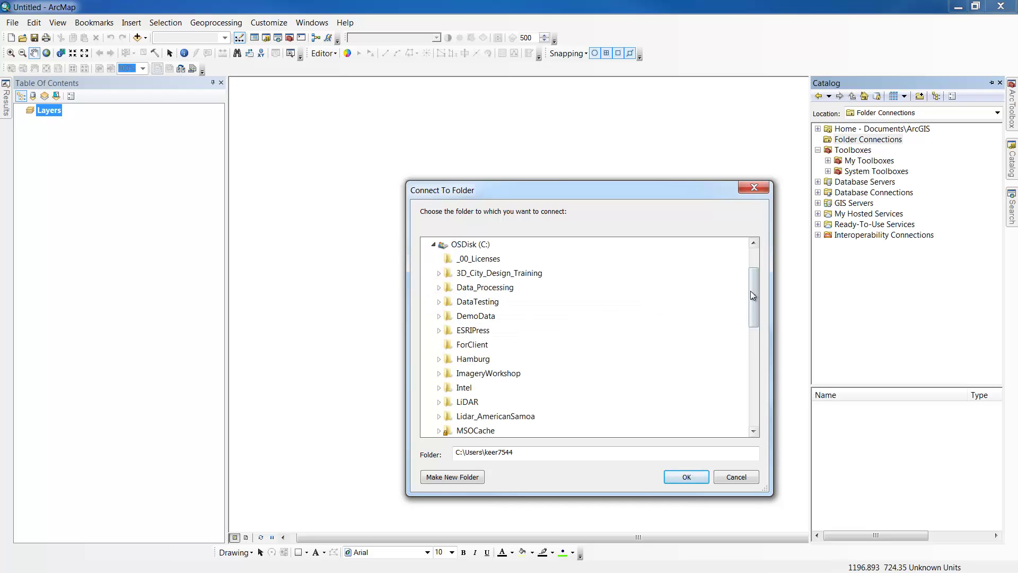
drag(753, 296, 755, 345)
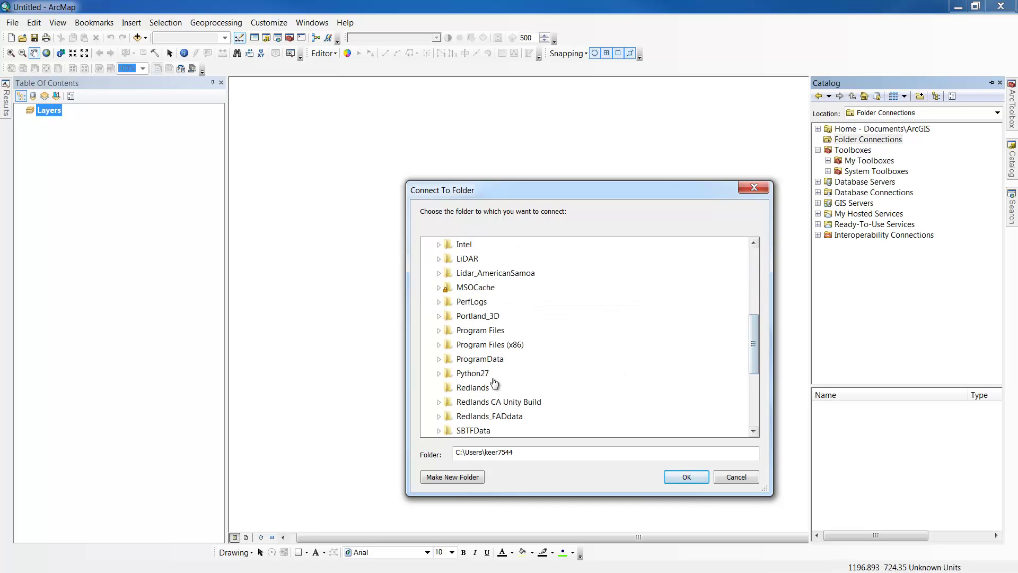
click(478, 388)
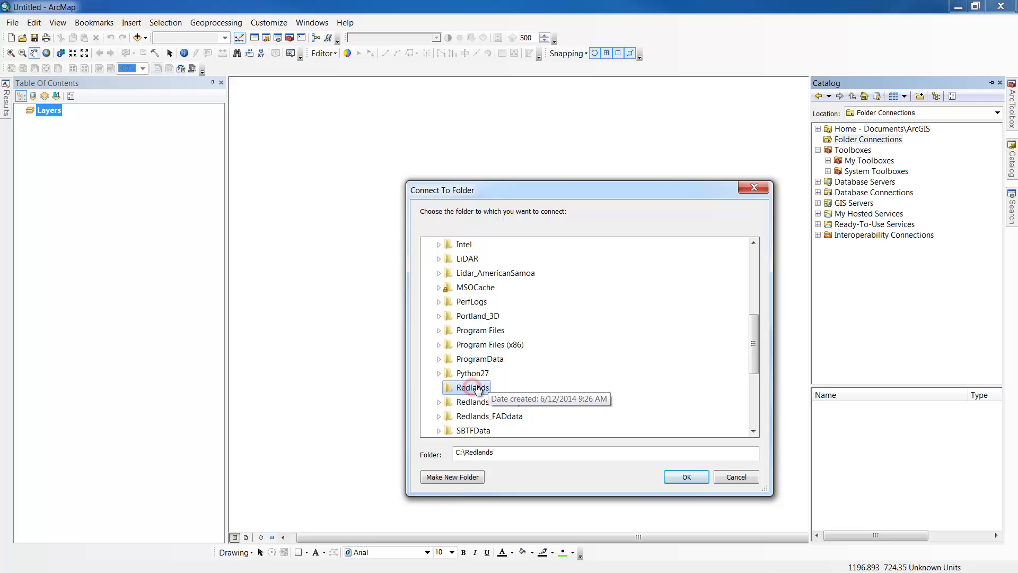
click(684, 477)
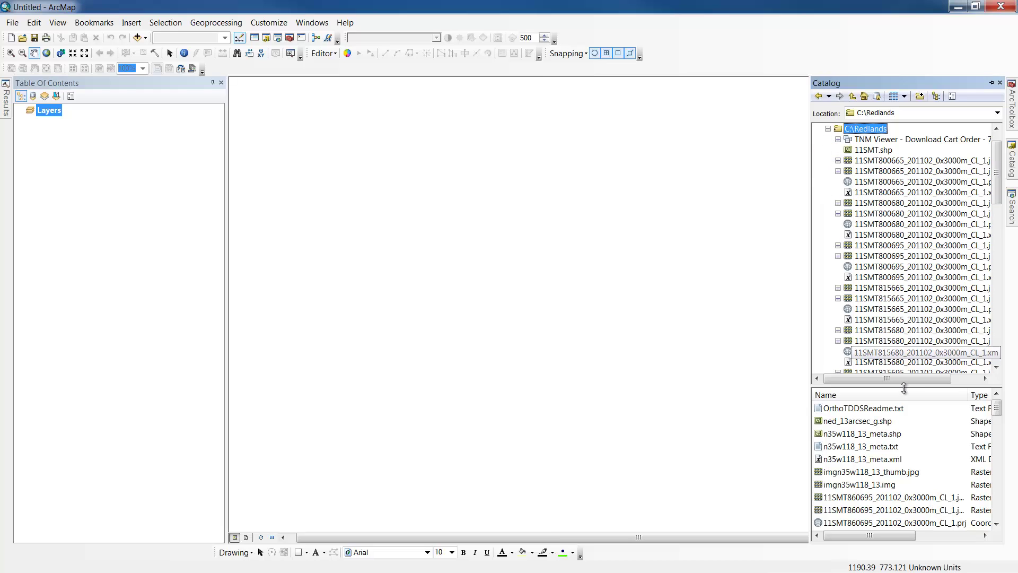
drag(906, 377, 903, 233)
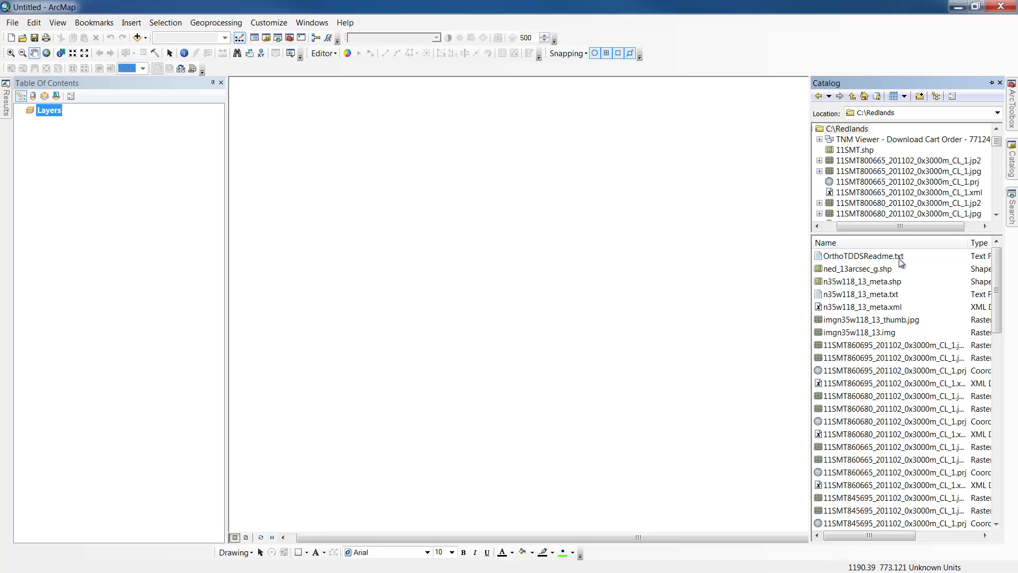
- Drag the 11SMT860695, 860680, 860665 and 845695 .jp2 tiles from the Catalog onto the map
drag(805, 285, 762, 285)
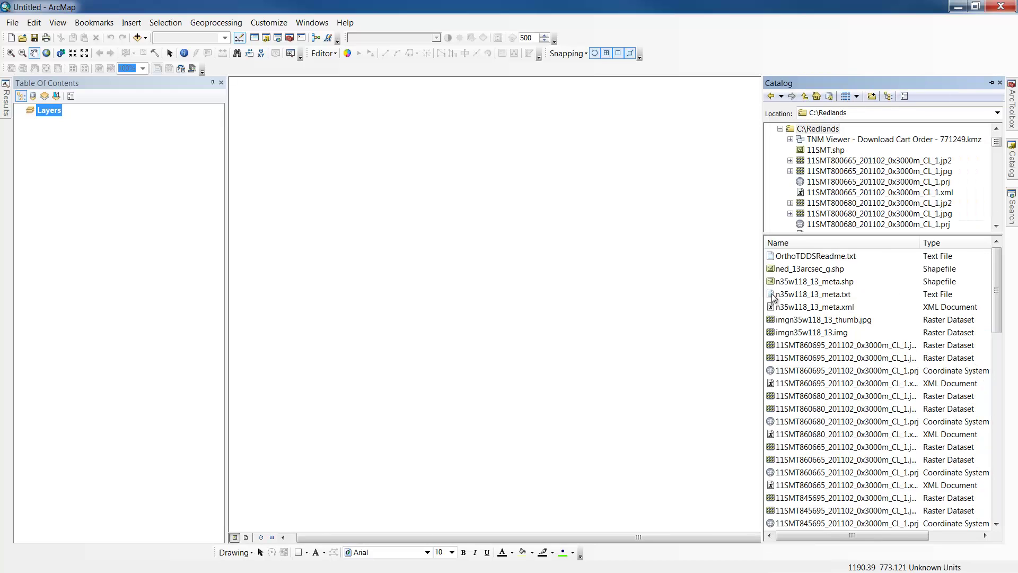
drag(922, 243, 961, 243)
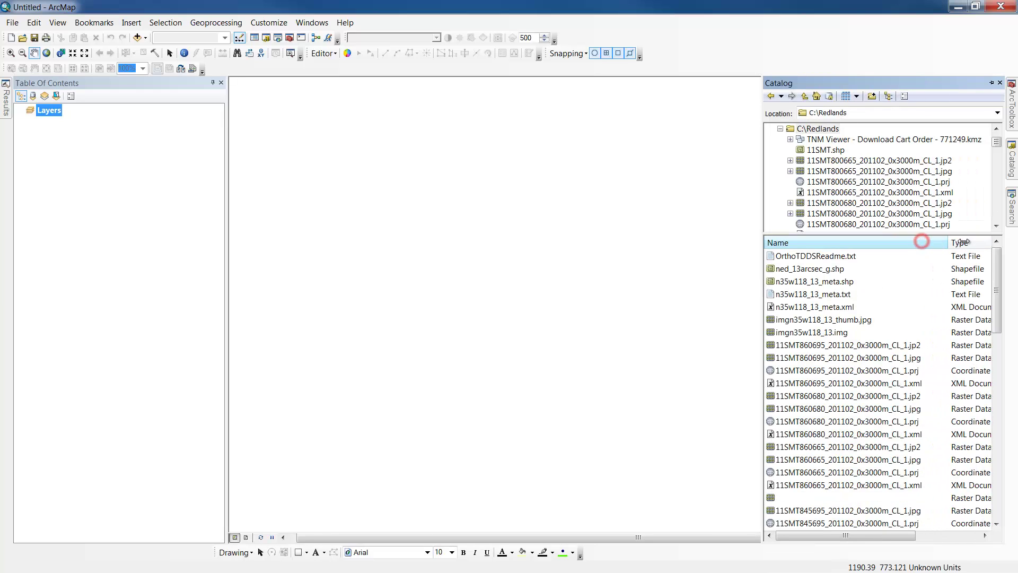
click(863, 347)
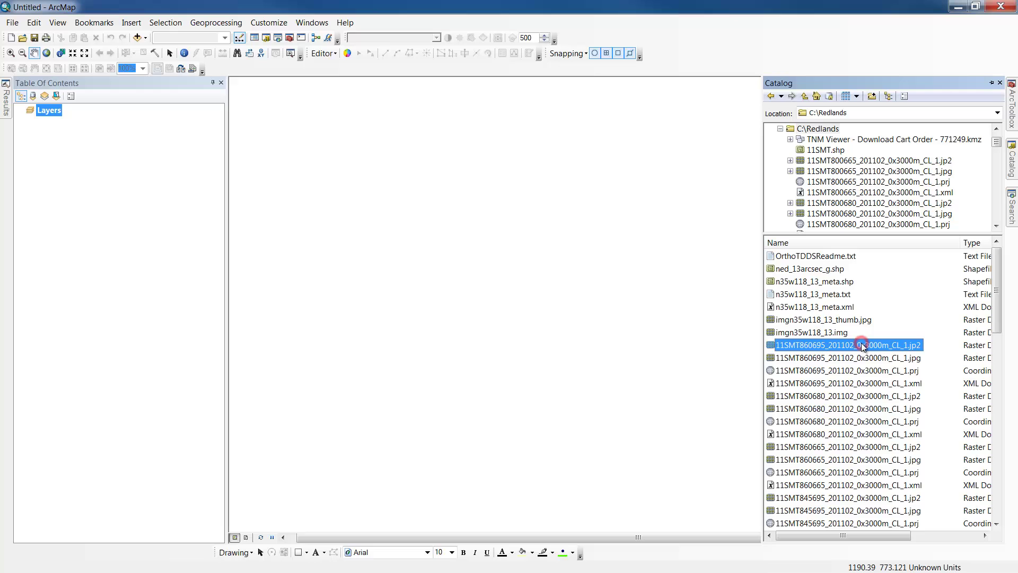
drag(994, 313, 997, 339)
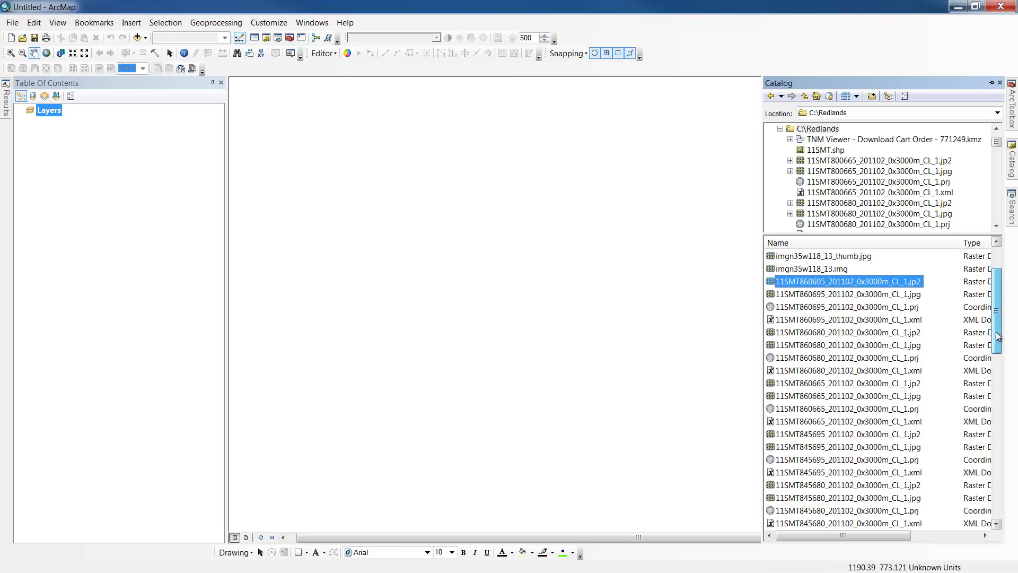
ctrl+click(893, 333)
ctrl+click(890, 383)
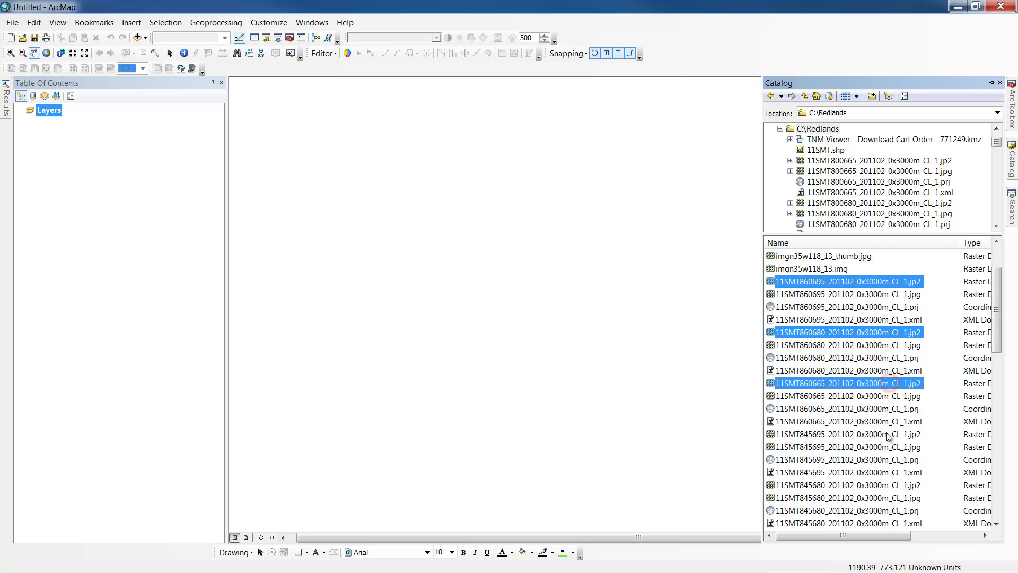
ctrl+click(889, 435)
scroll(902, 456, down, 1)
scroll(875, 372, up, 3)
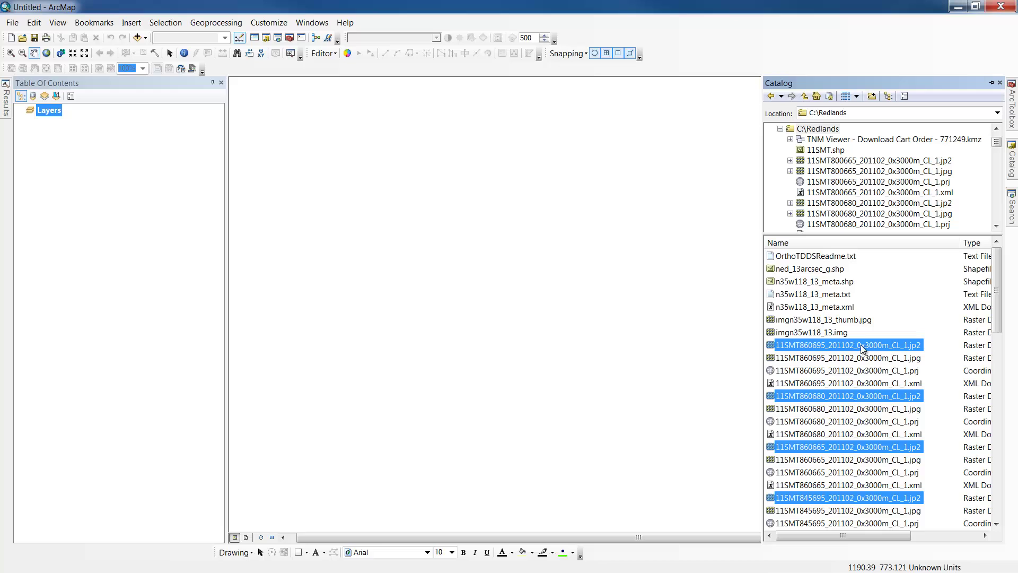
drag(860, 345, 644, 347)
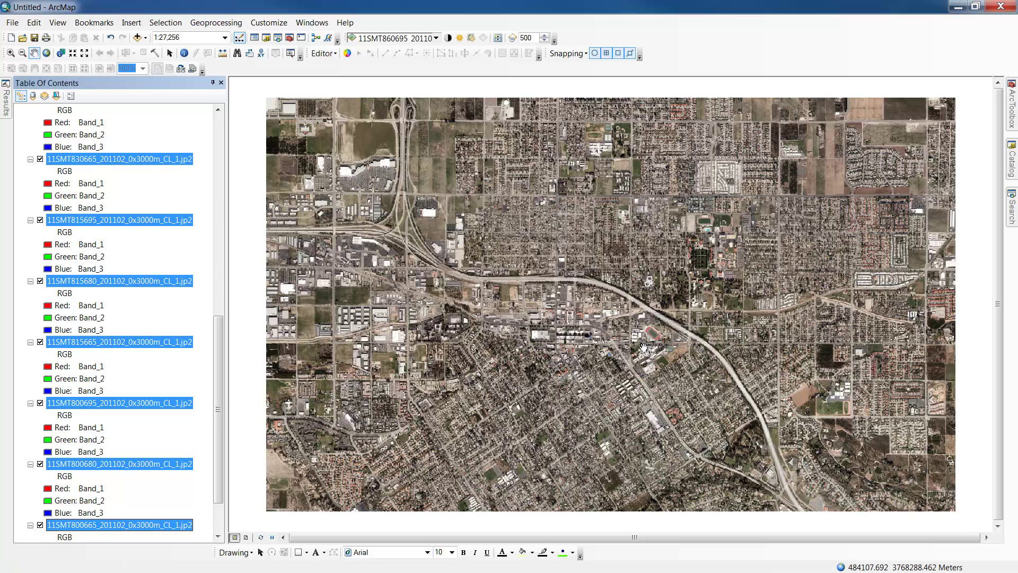
- Zoom In on the freeway area of central Redlands and auto-hide the Table Of Contents
click(151, 122)
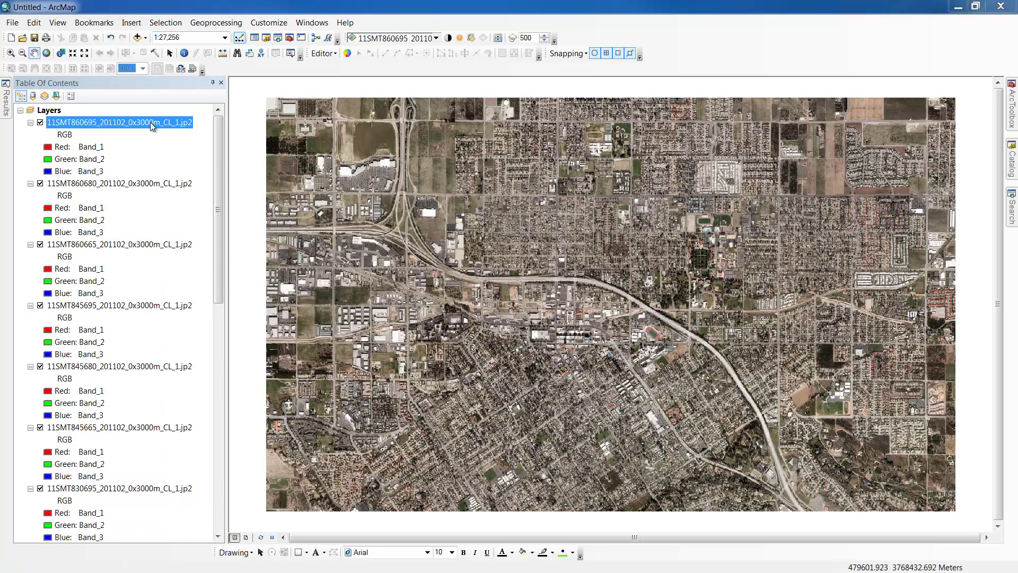
click(11, 54)
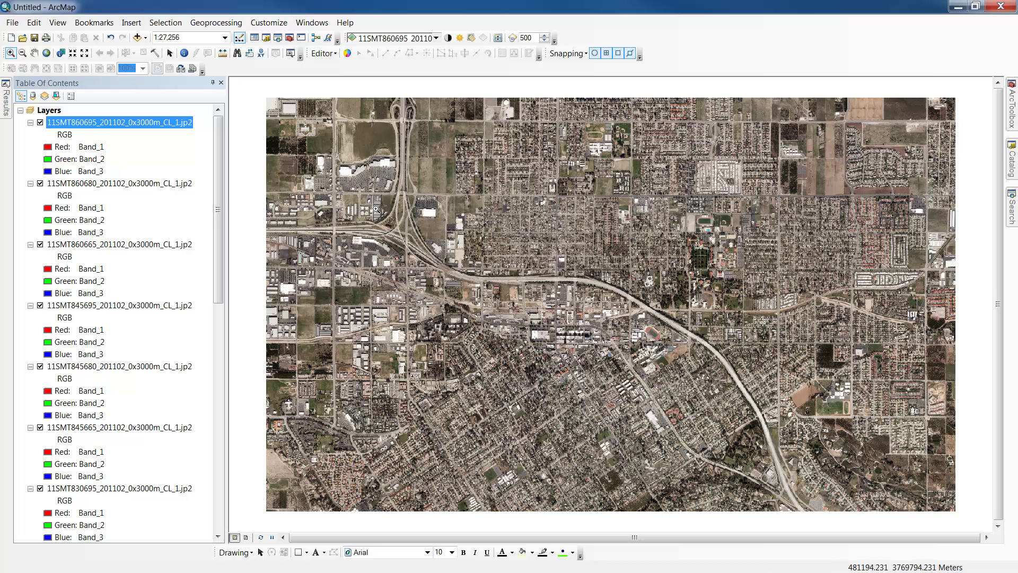
mouse_move(373, 211)
mouse_down()
mouse_move(614, 307)
mouse_move(675, 366)
mouse_up()
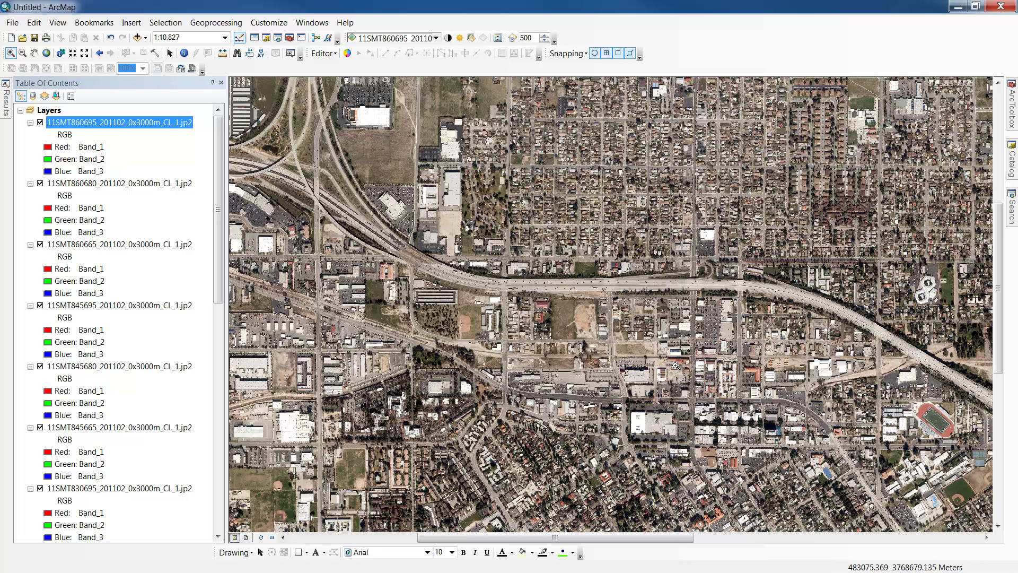
click(213, 83)
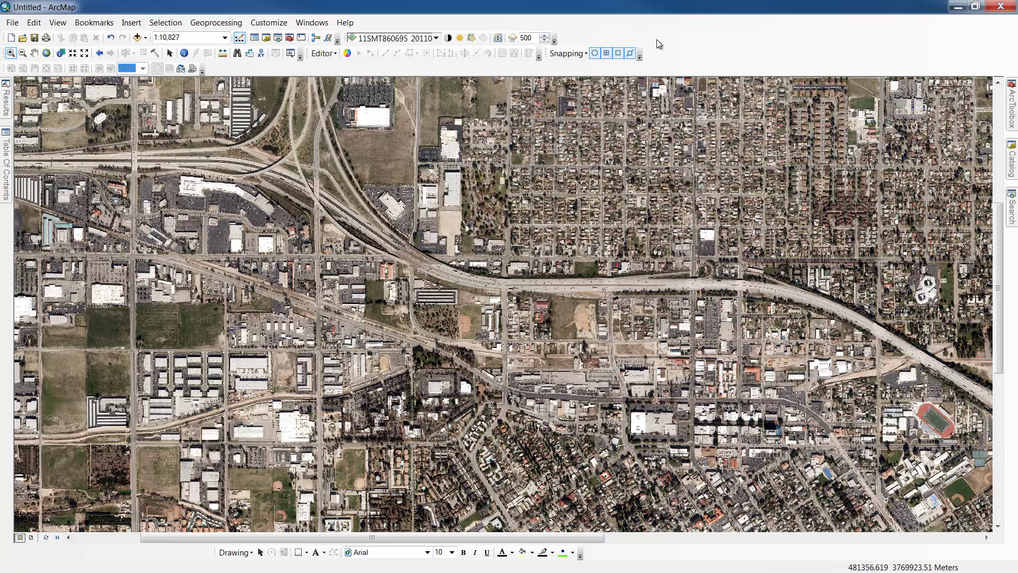
- Enable the Draw toolbar and draw a rectangle graphic over the central imagery
right_click(712, 49)
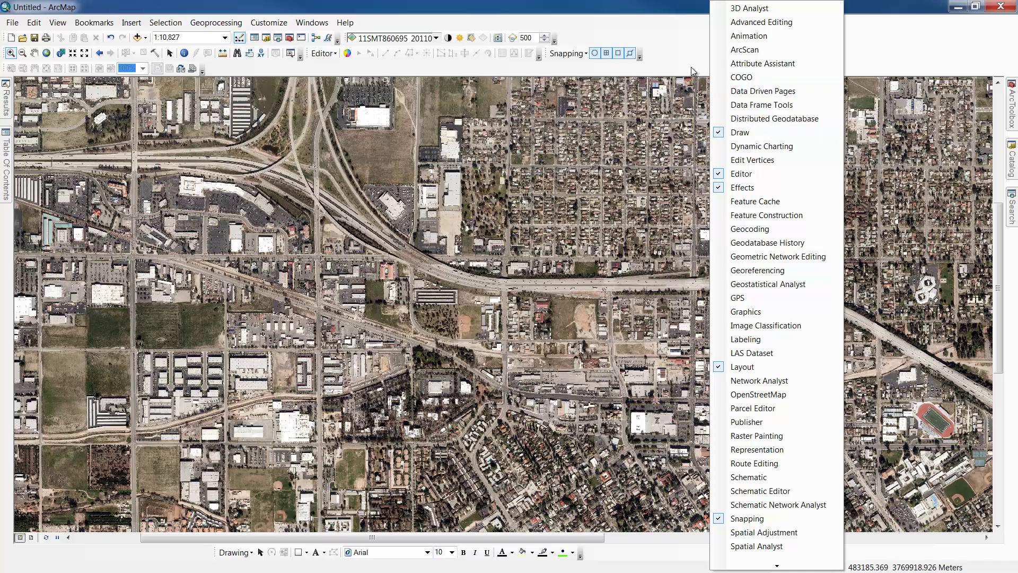
click(664, 54)
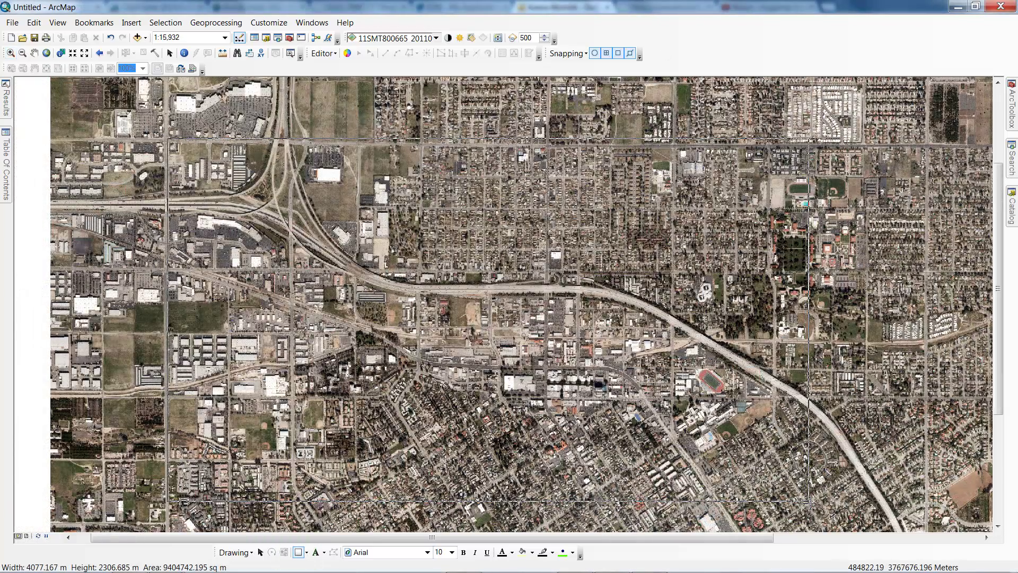
drag(809, 501, 809, 501)
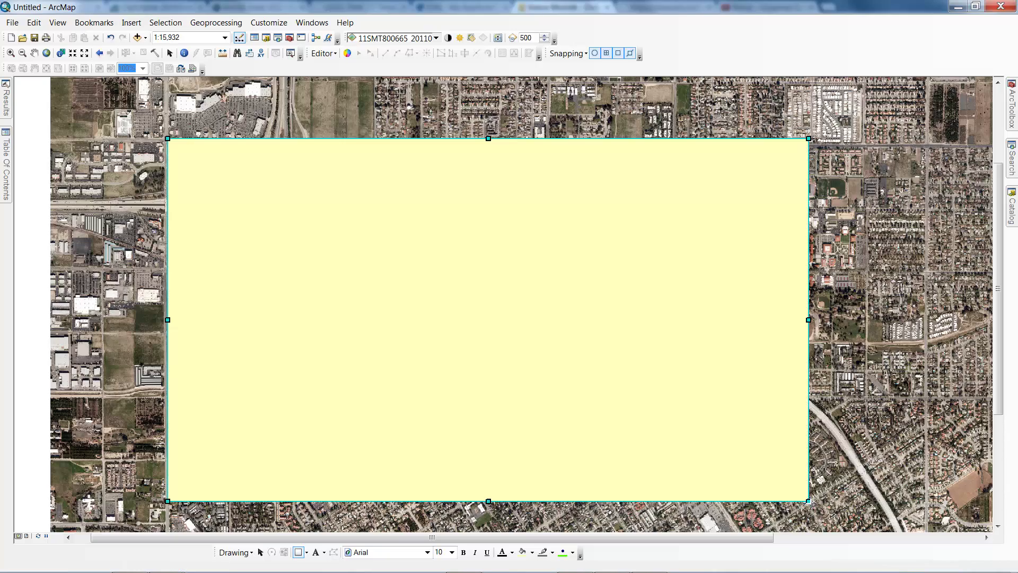
click(247, 552)
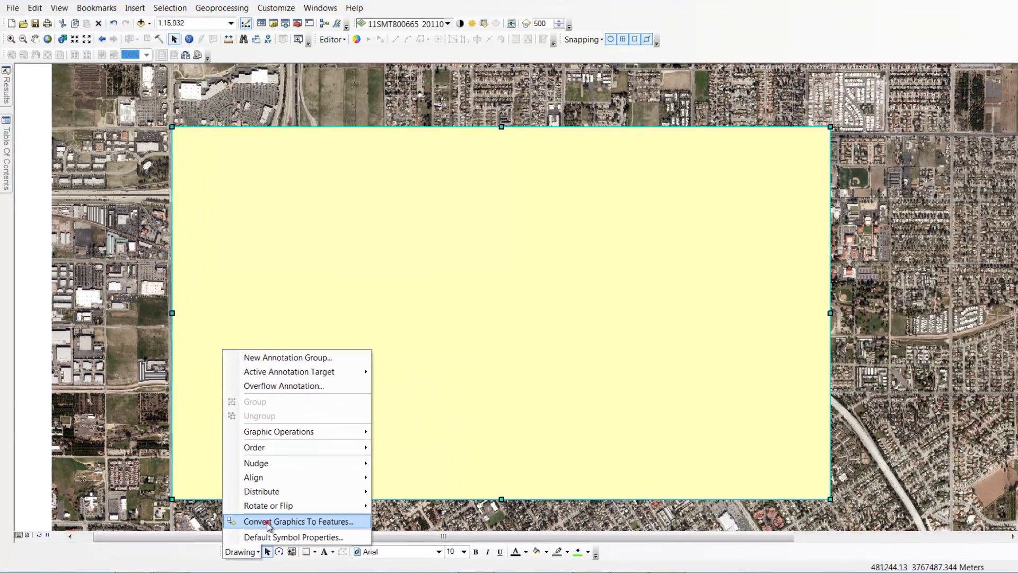
- In Convert Graphics To Features, create Redlands_3D.gdb in C:\Redlands as the output location
click(422, 492)
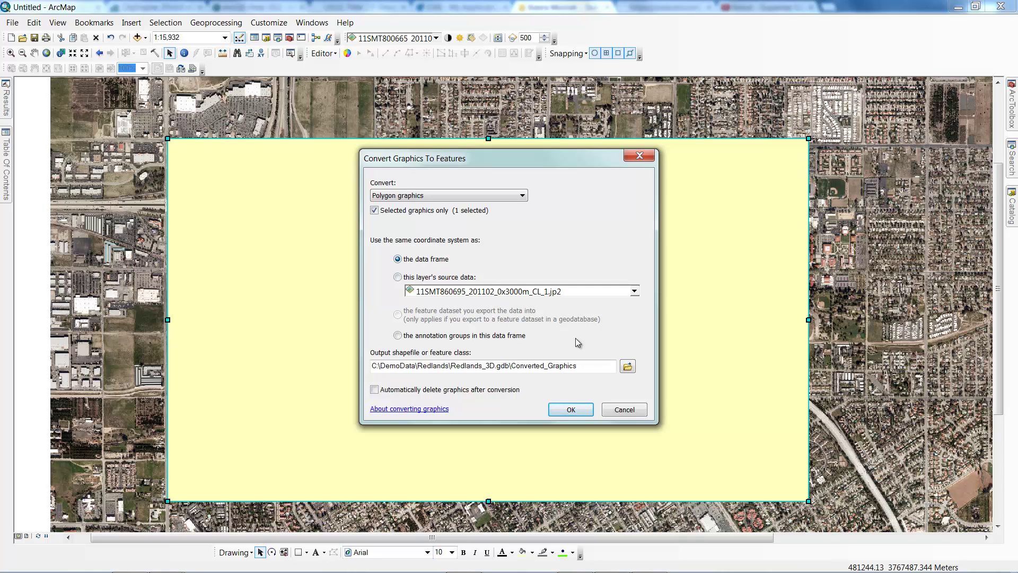
click(630, 368)
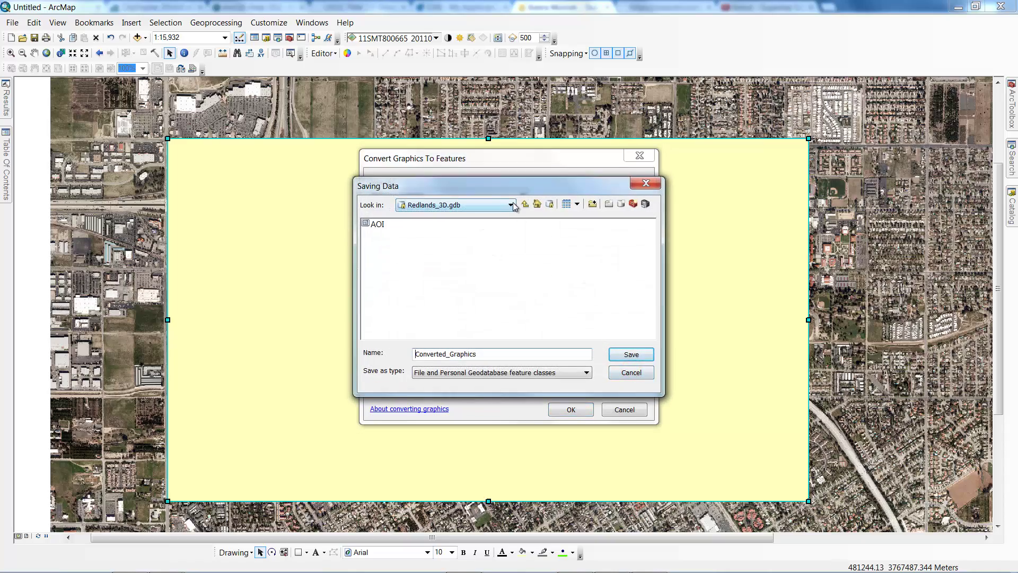
click(512, 206)
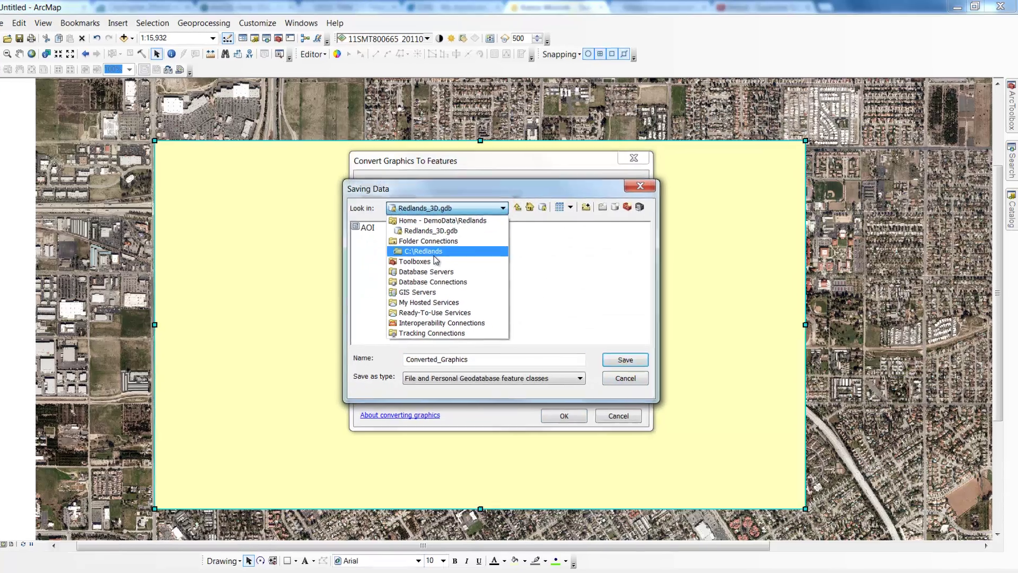
click(443, 248)
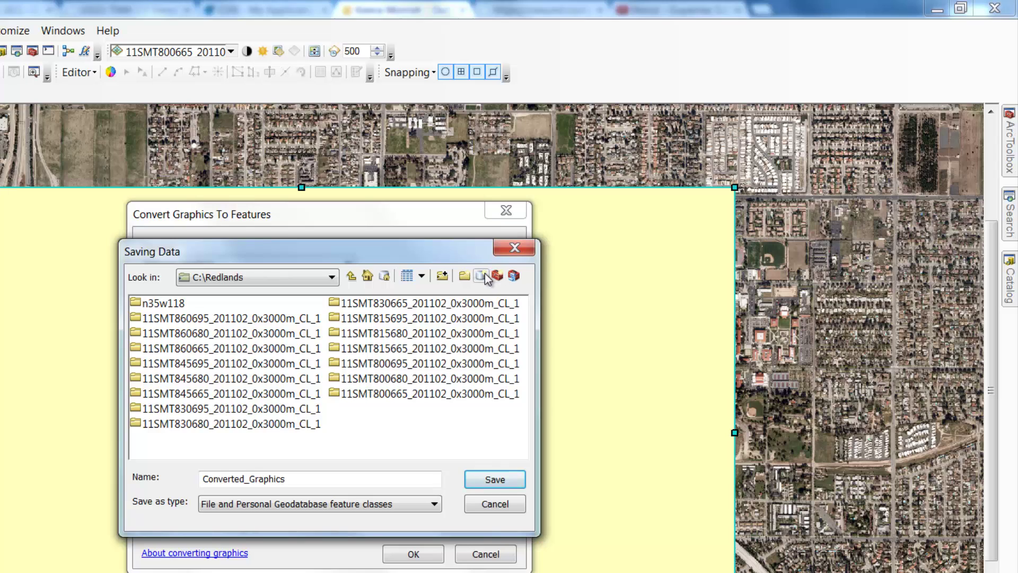
click(482, 276)
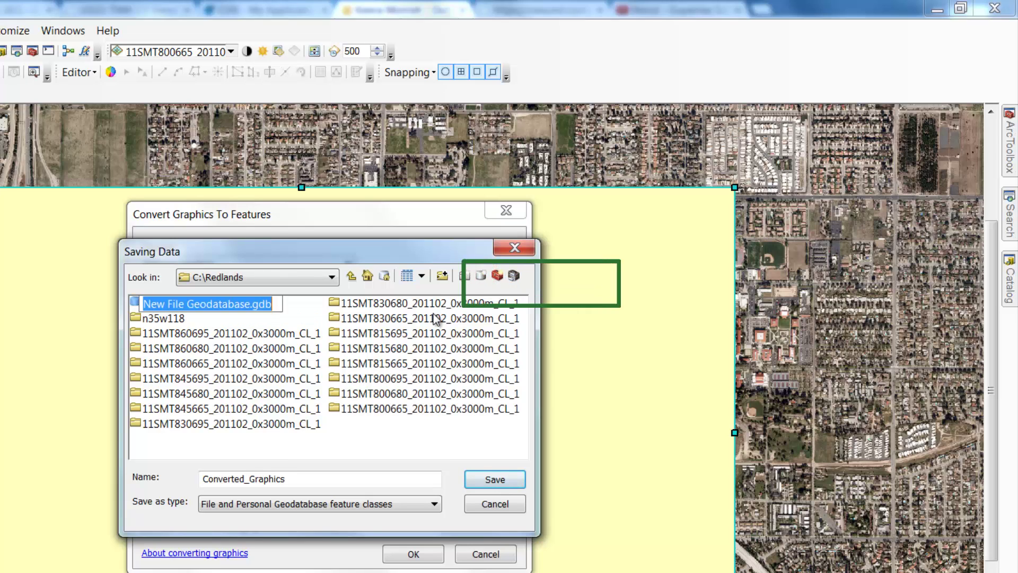
text(Red)
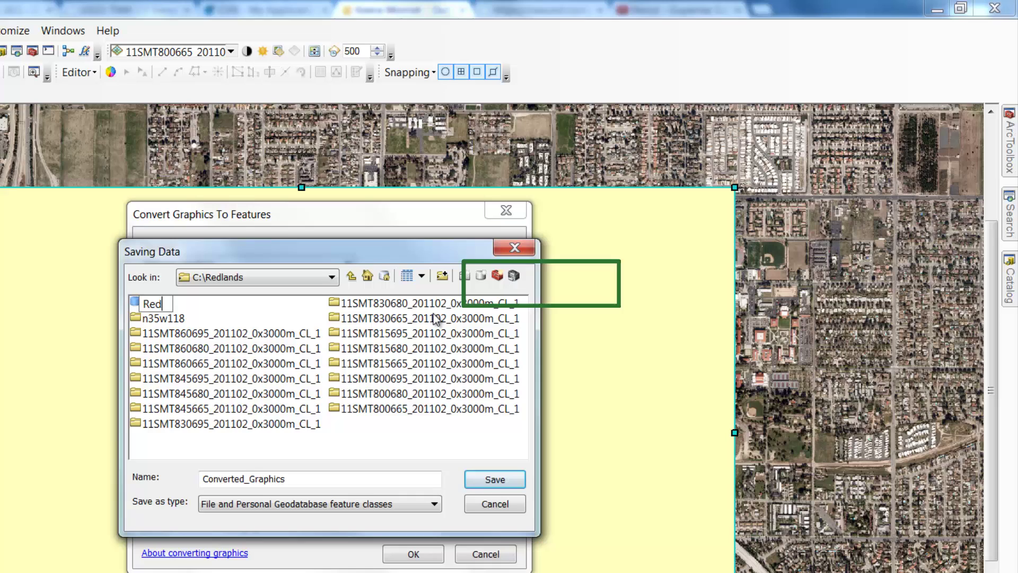
text(lands)
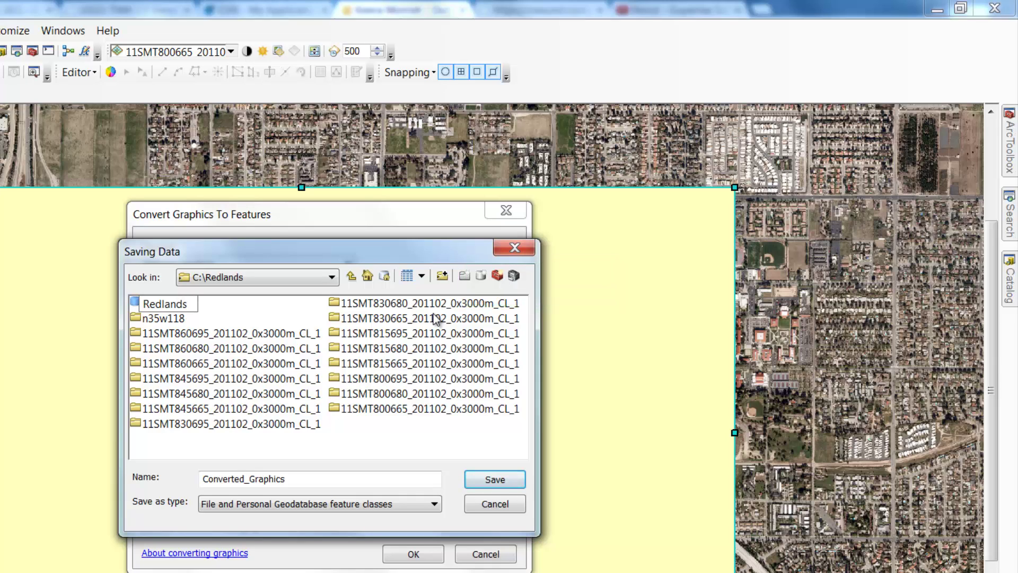
text(_3D)
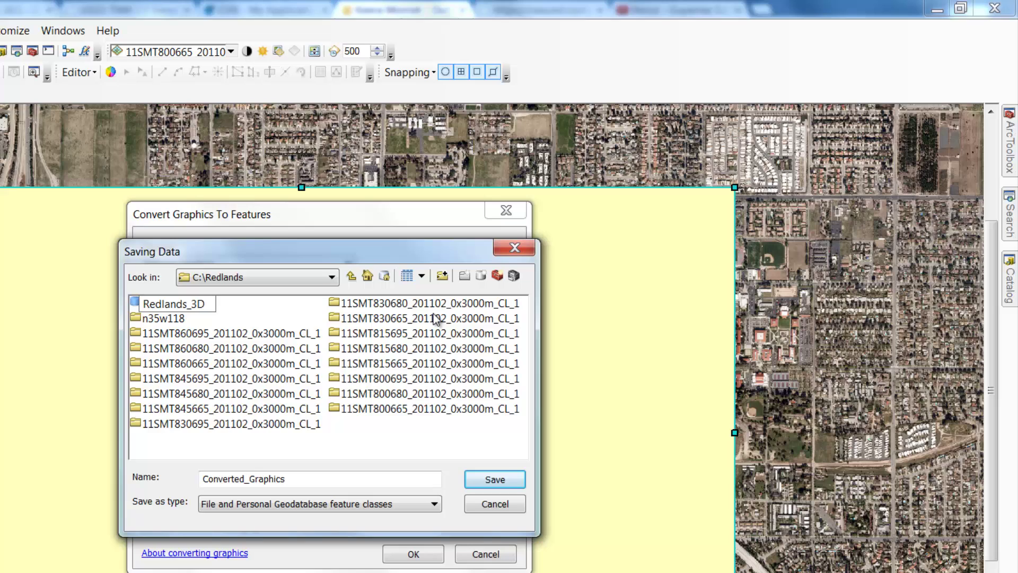
click(259, 306)
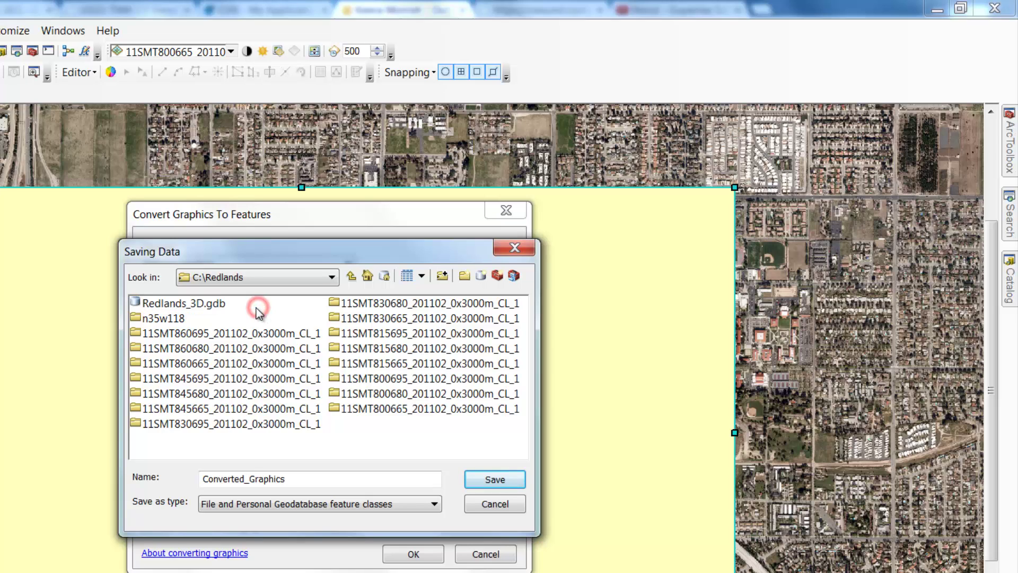
double_click(218, 304)
- Name the output AOI, enable automatic graphic deletion, and run the conversion
click(307, 479)
drag(307, 479, 193, 480)
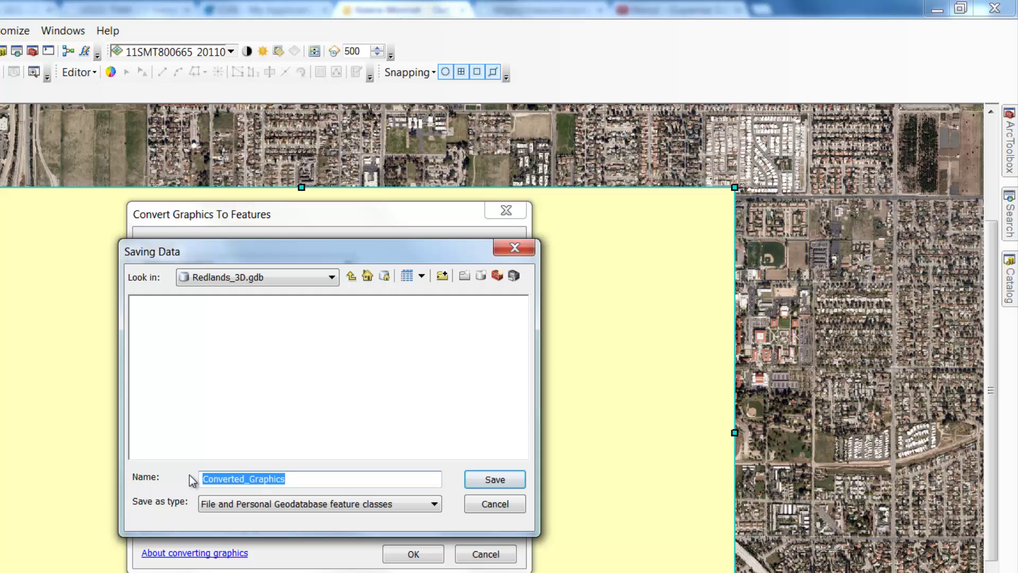
text(AOI)
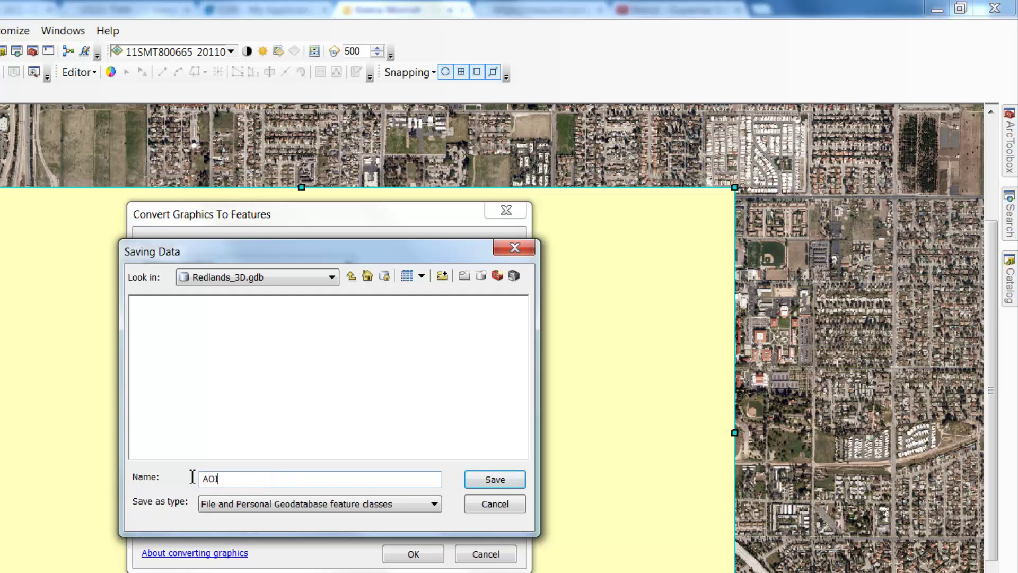
click(482, 480)
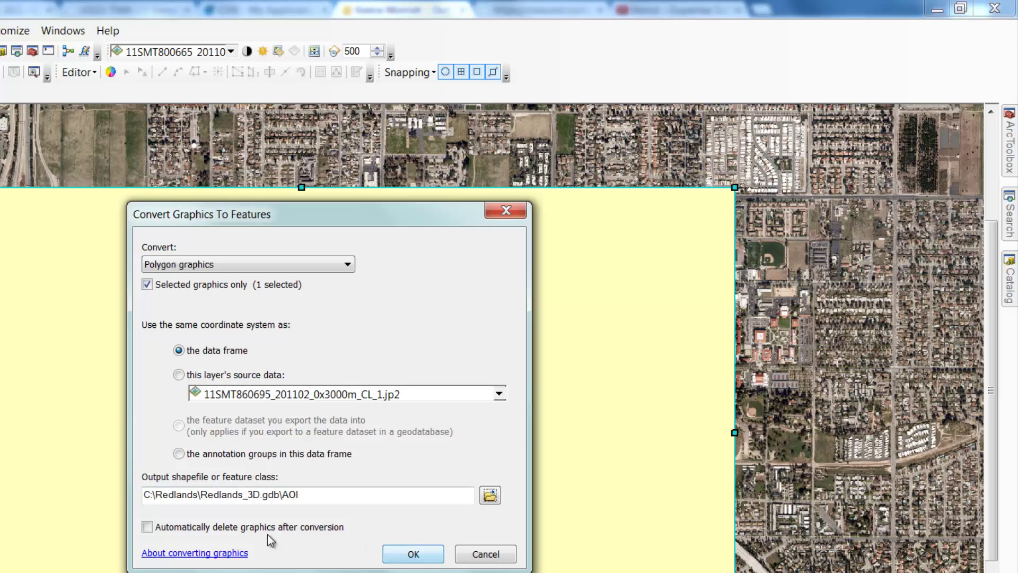
click(149, 528)
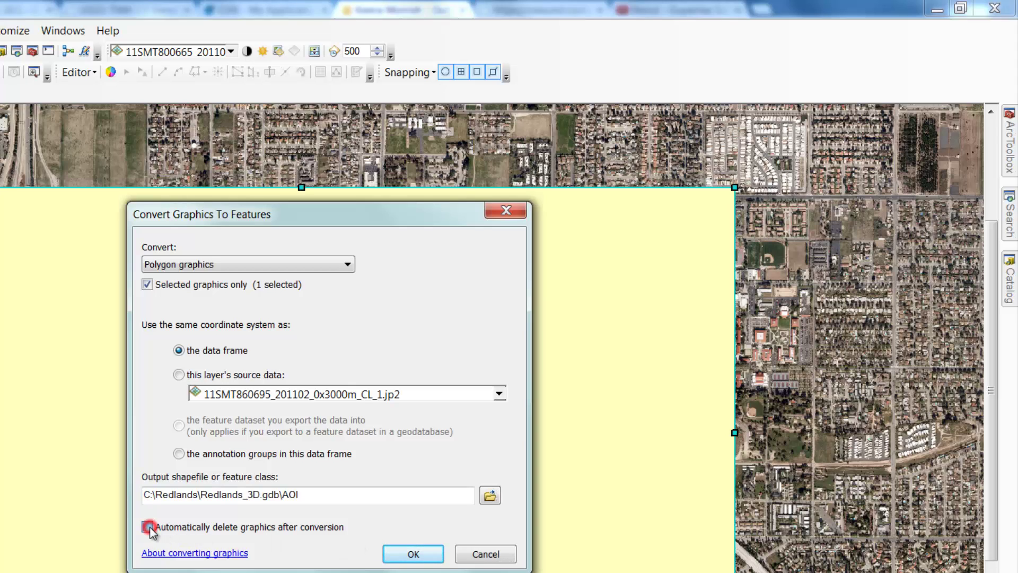
click(414, 553)
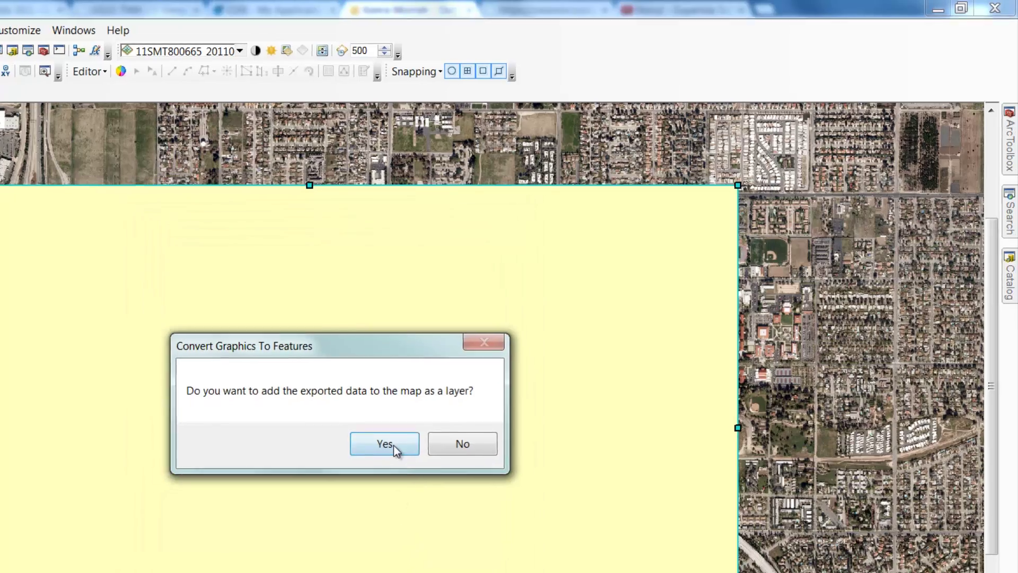
- Add the AOI layer and set its symbol to Hollow with a red outline of width 3
click(393, 450)
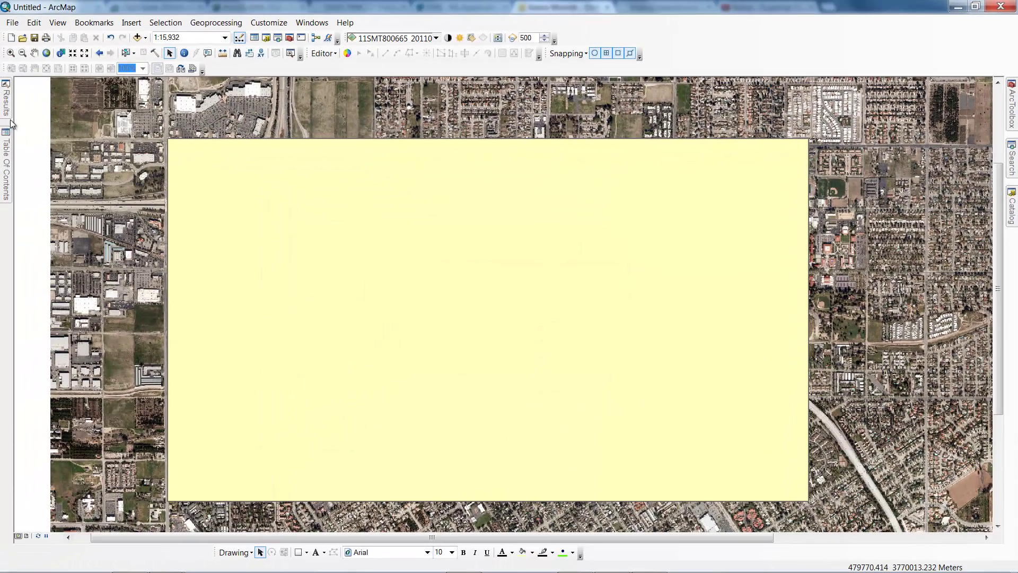
click(6, 143)
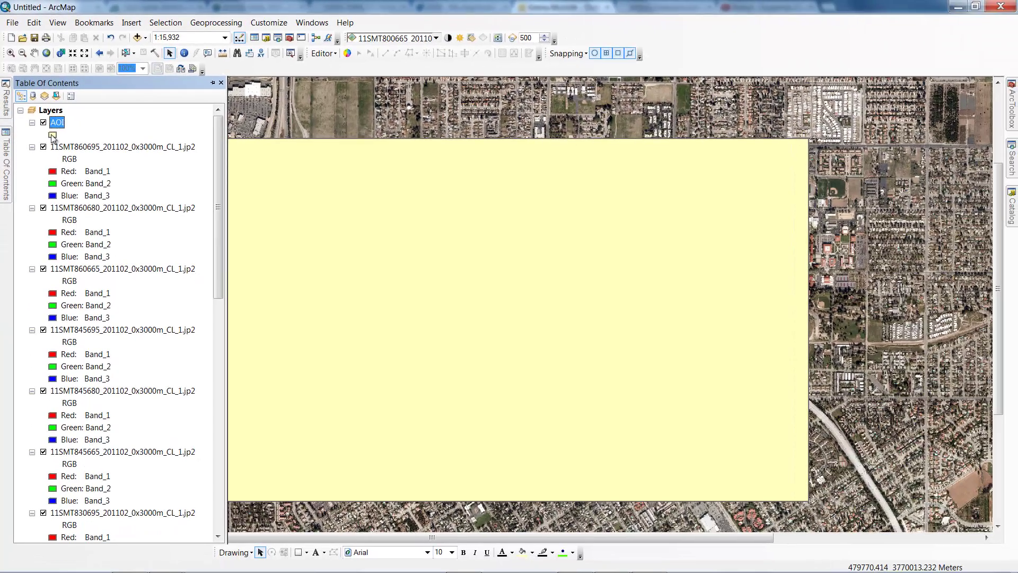
click(89, 231)
click(508, 213)
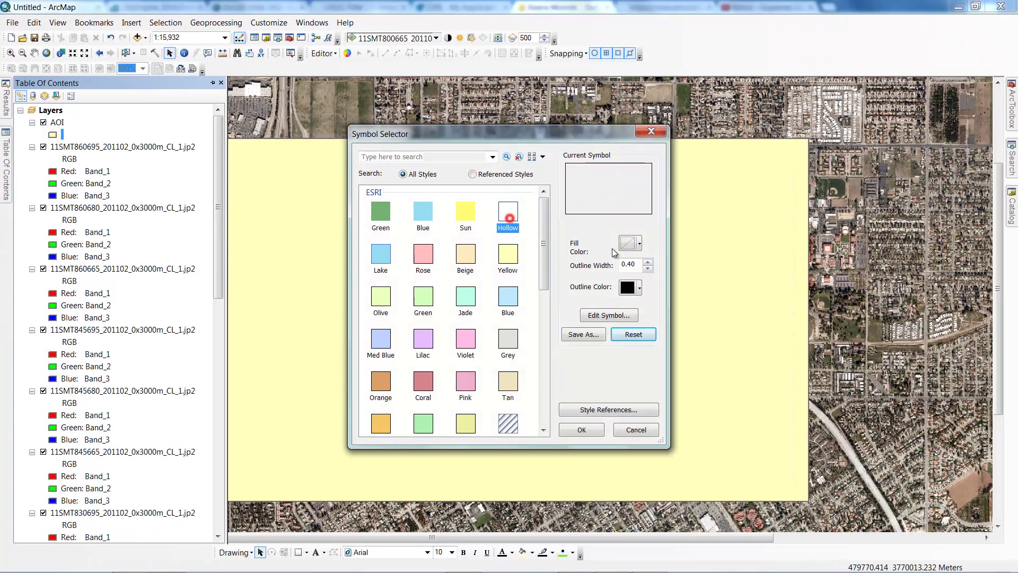
click(649, 261)
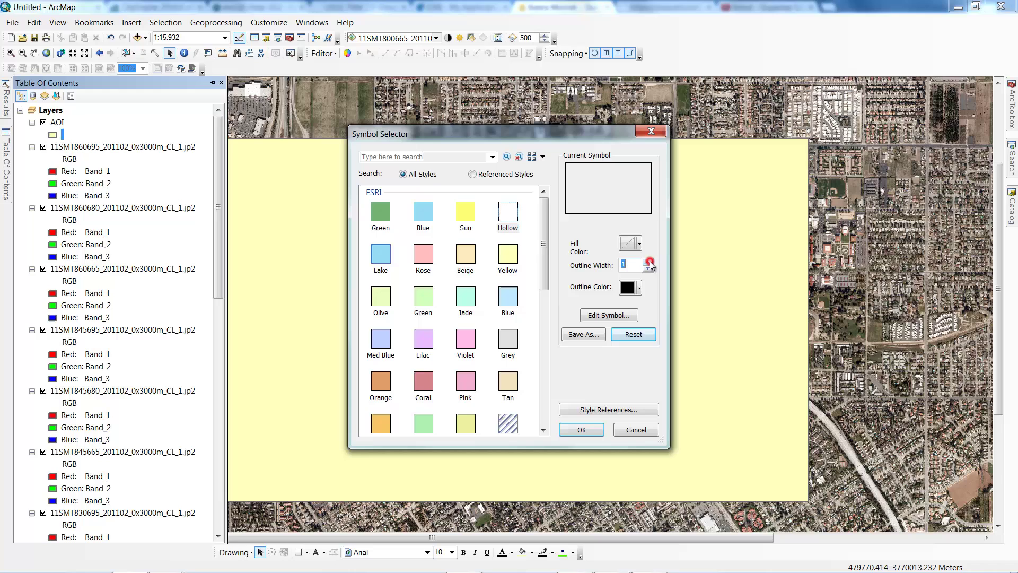
click(649, 261)
click(649, 261)
click(640, 288)
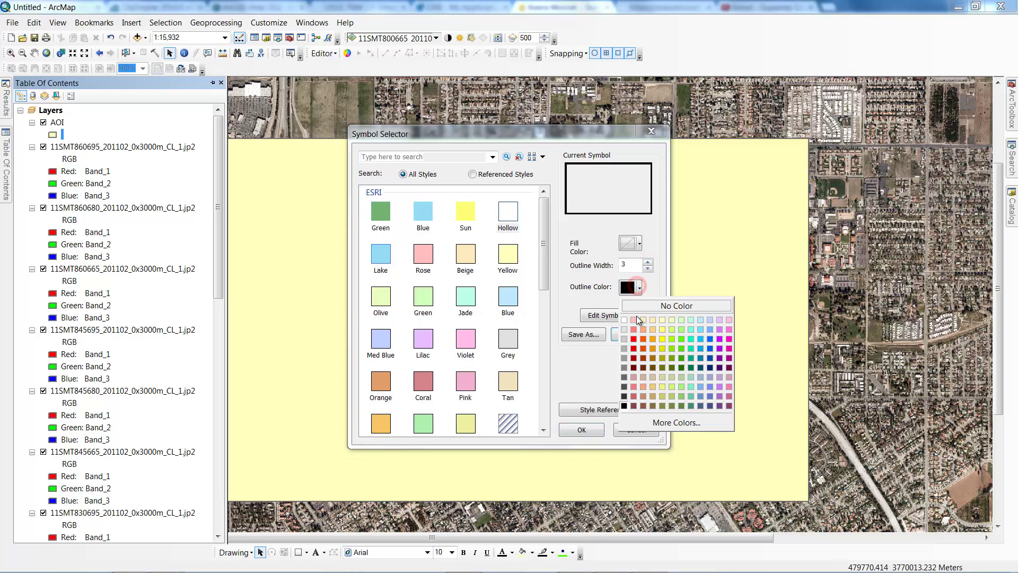
click(635, 339)
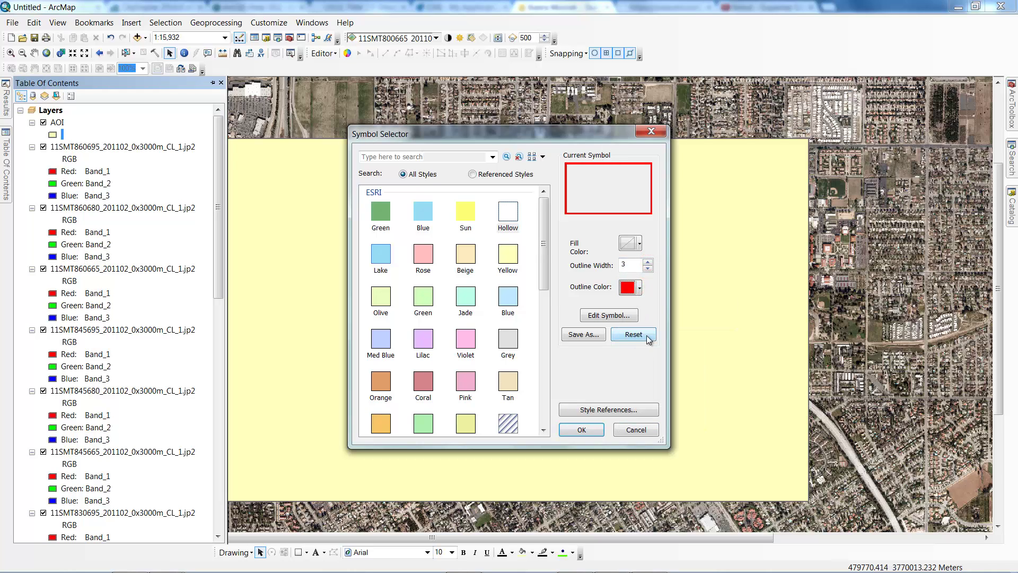
click(585, 433)
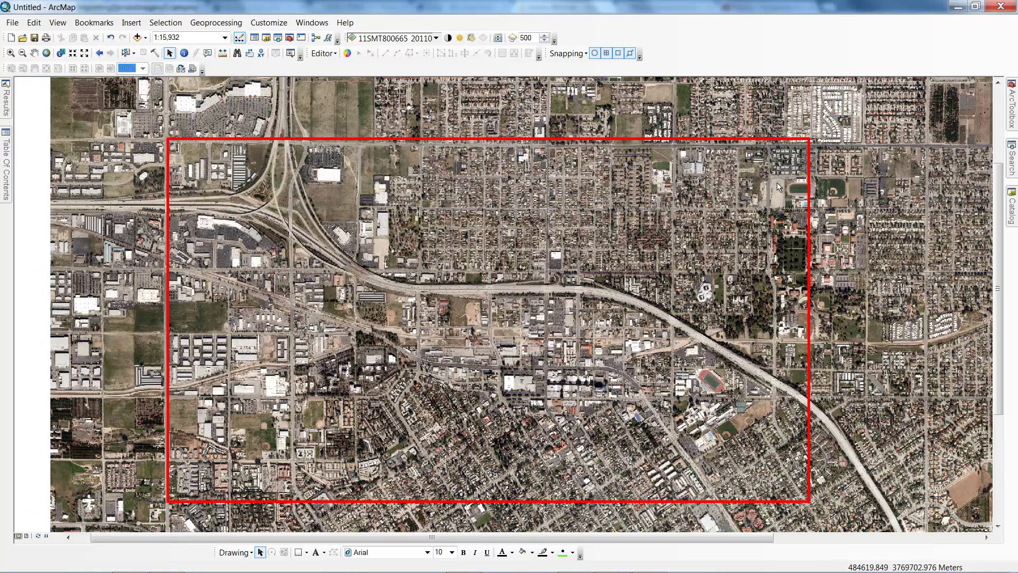
- Search for 'mosaic to new raster' and open the Mosaic To New Raster tool
click(1012, 157)
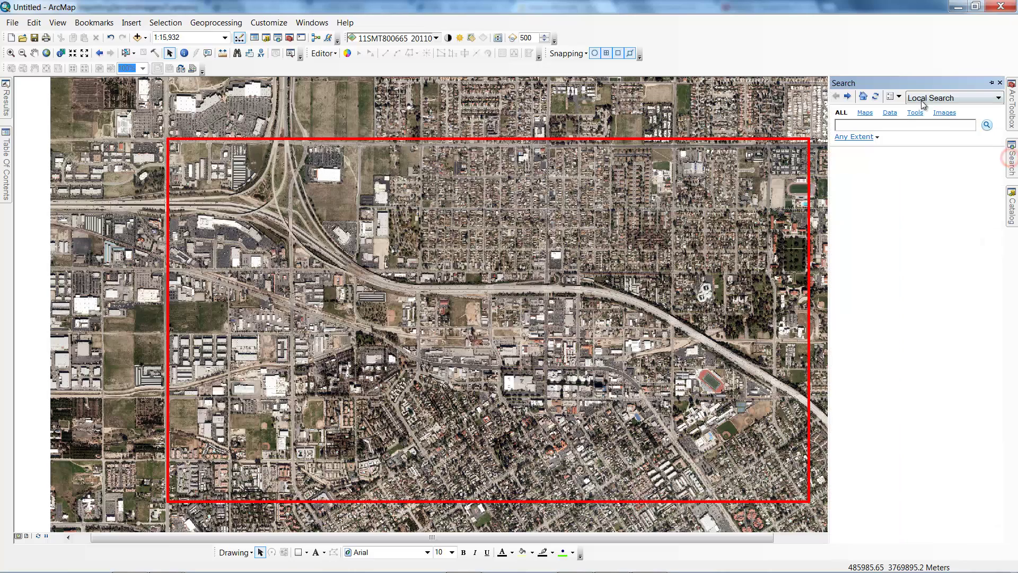
click(922, 125)
key(Return)
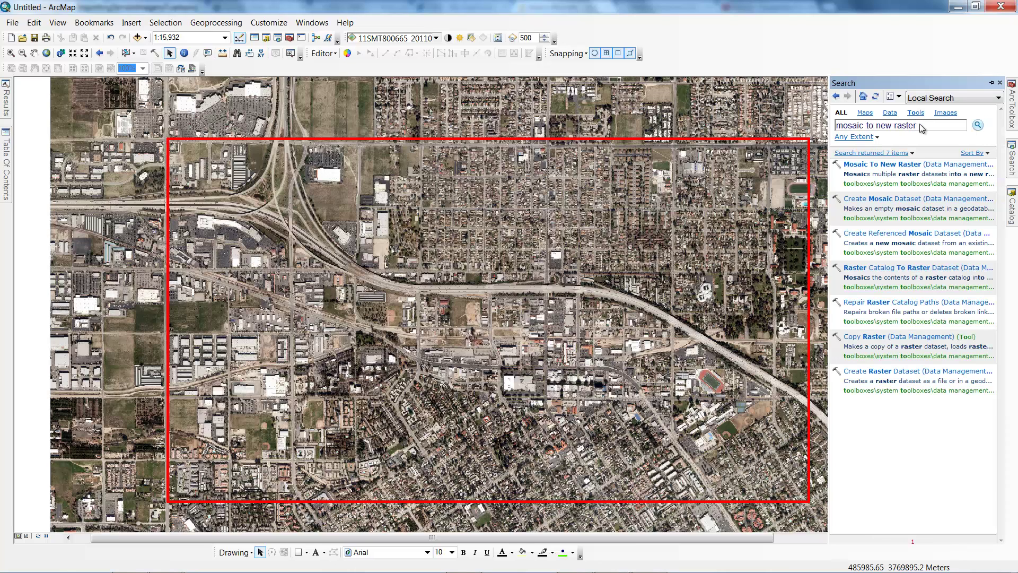
click(908, 165)
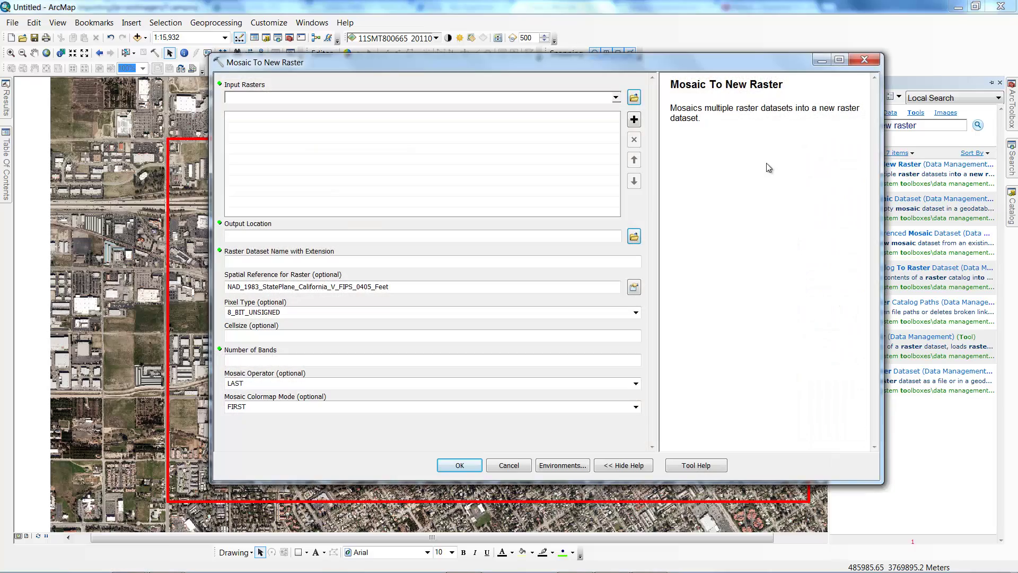
- Add all 15 aerial tile layers as the tool's input rasters
click(6, 167)
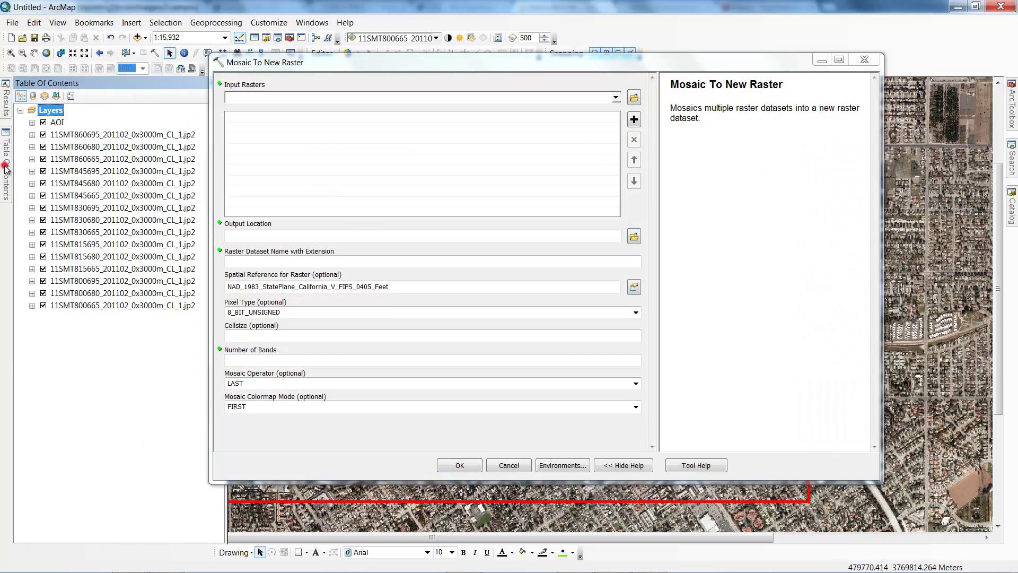
click(88, 136)
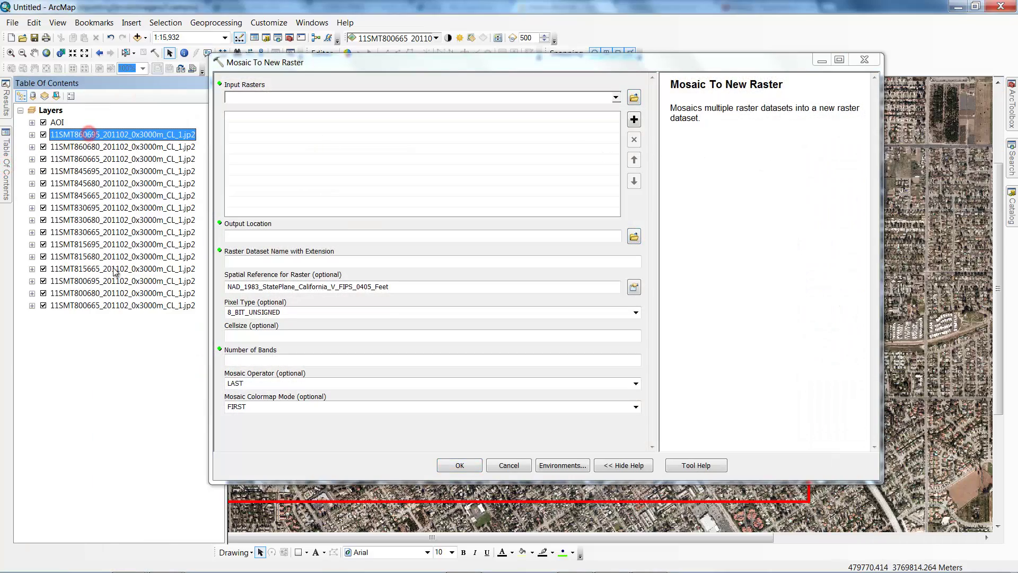
shift+click(126, 308)
drag(152, 136, 304, 129)
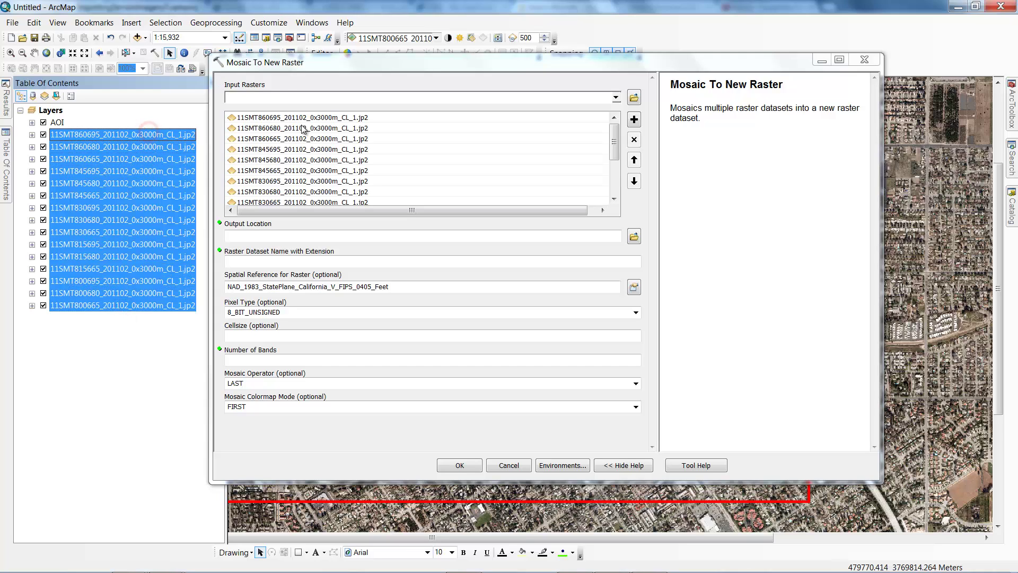
- Set the mosaic output location to C:\Redlands and name it Aerial.tif
click(636, 237)
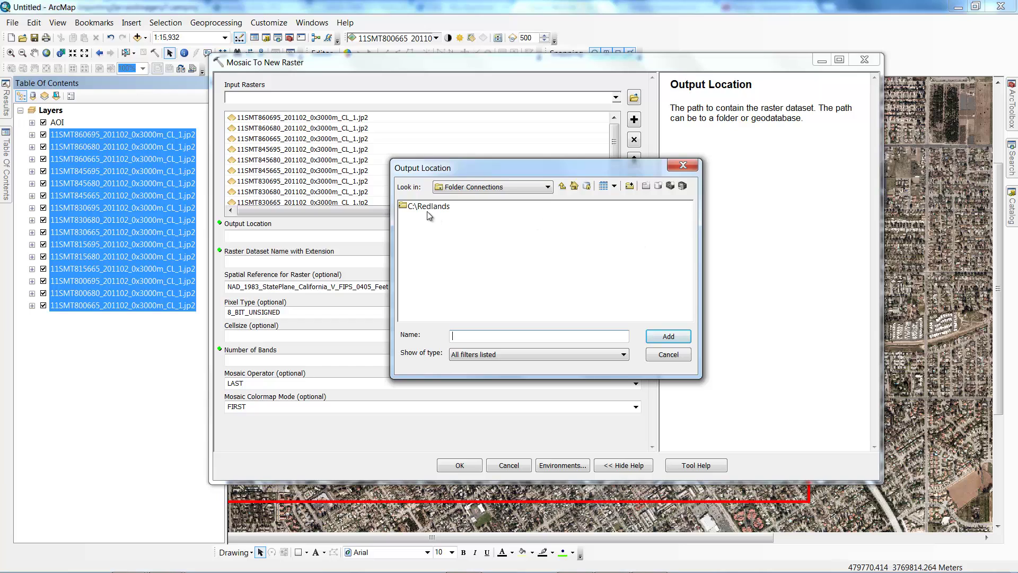
click(428, 206)
click(660, 337)
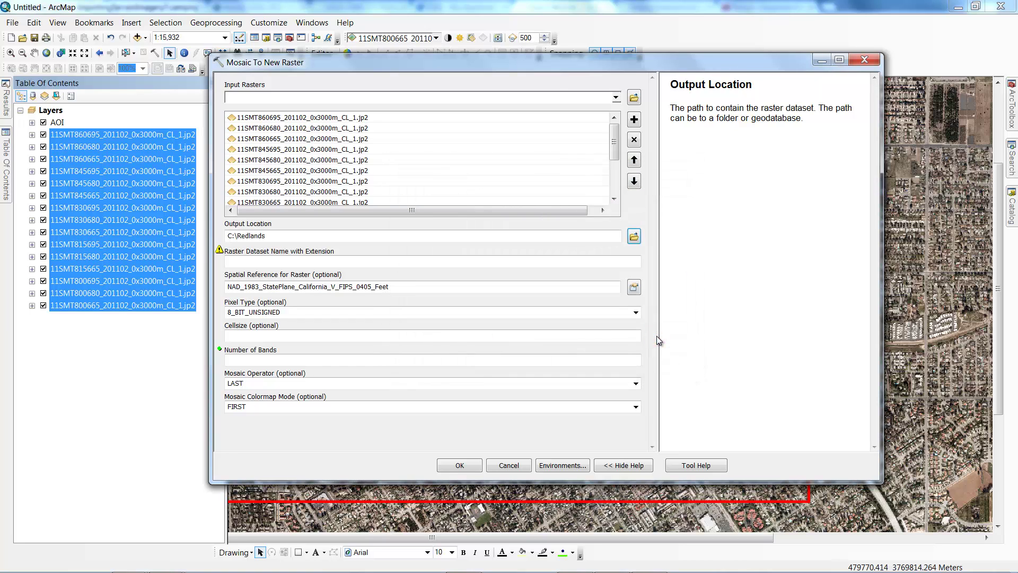
click(600, 263)
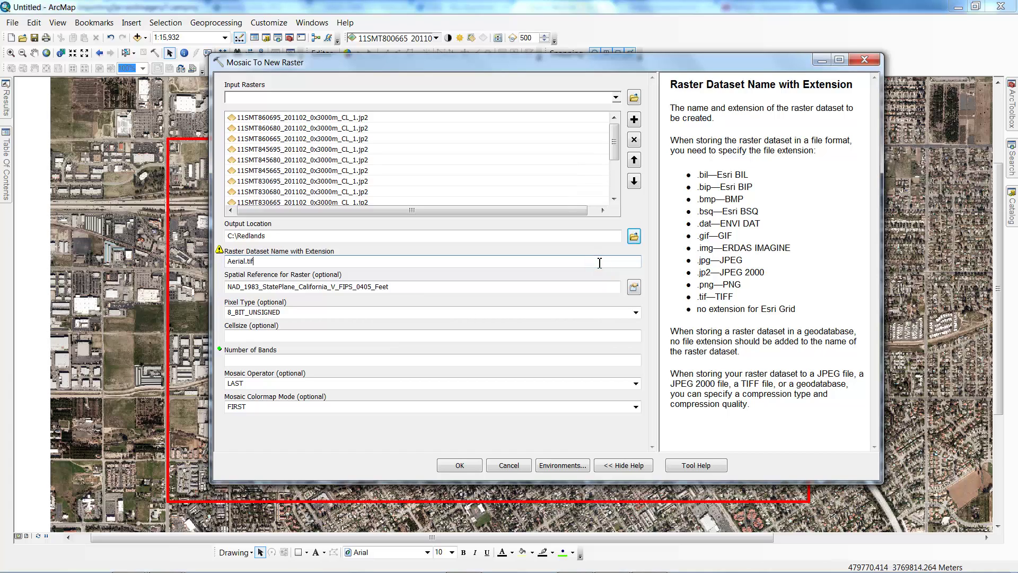
- Set the spatial reference to NAD83_UTM_zone_11N, pixel type 8_BIT_UNSIGNED, and 3 bands
click(634, 287)
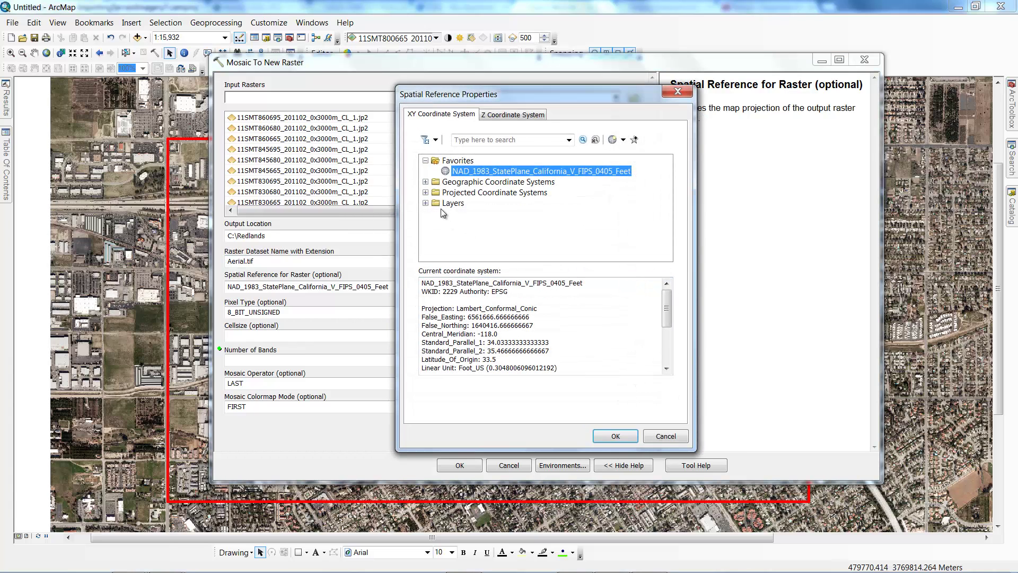
click(426, 203)
click(451, 213)
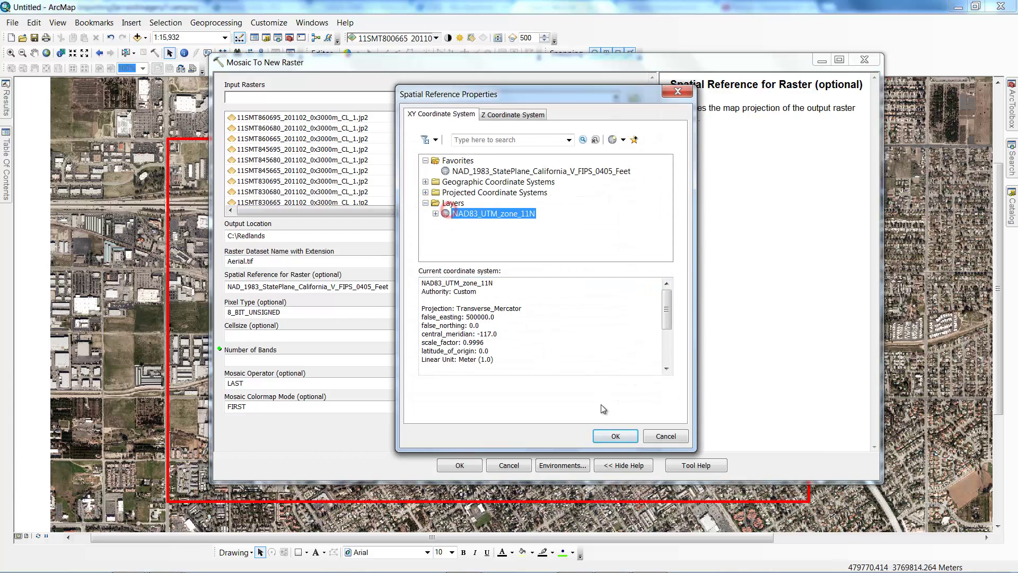
click(614, 435)
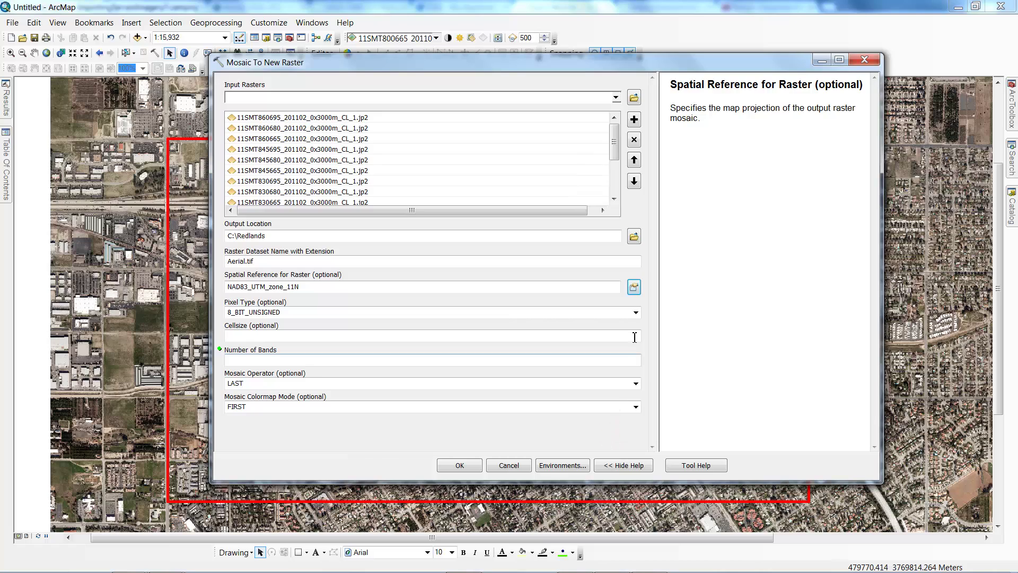
click(635, 313)
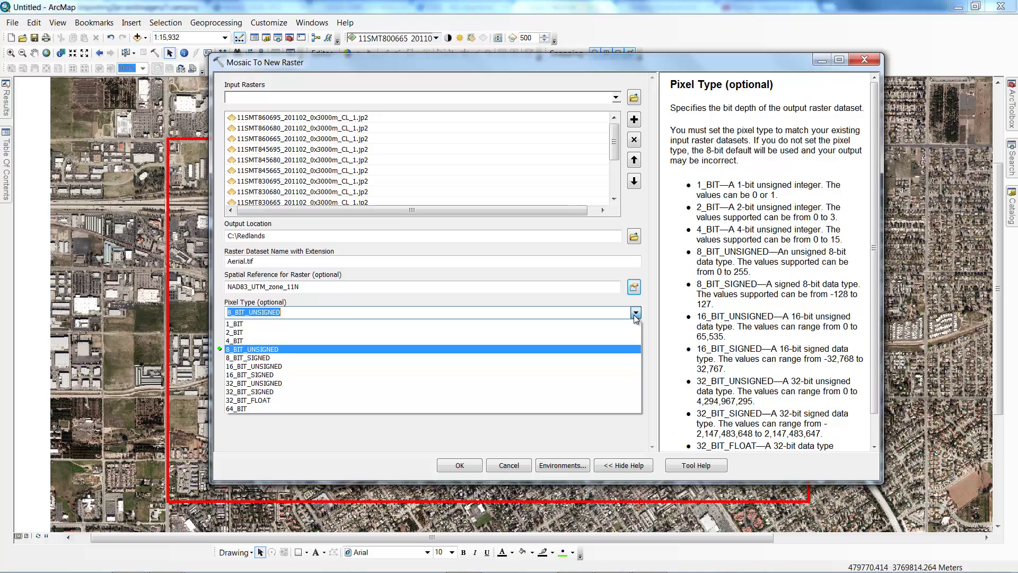
click(623, 350)
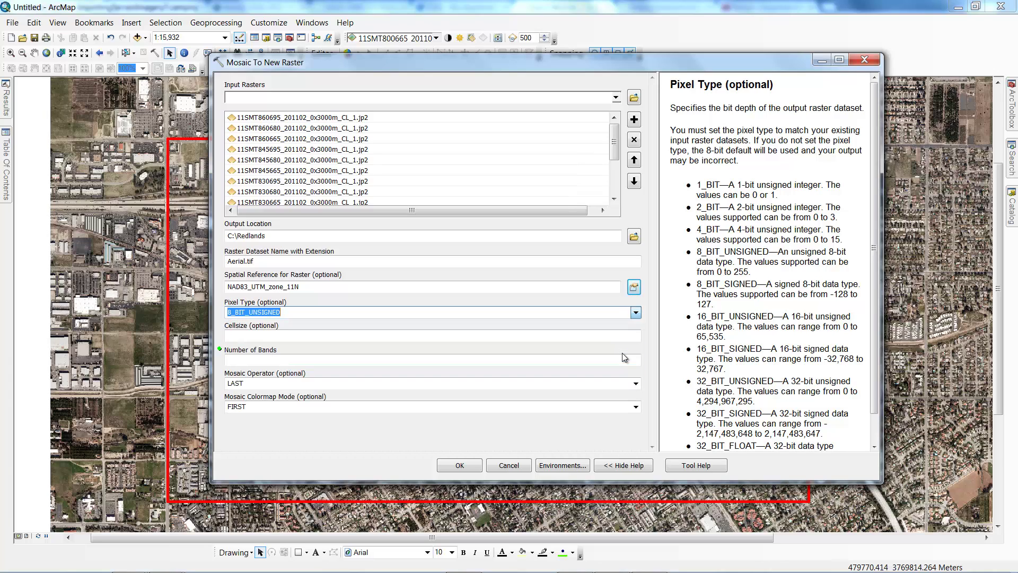
click(635, 361)
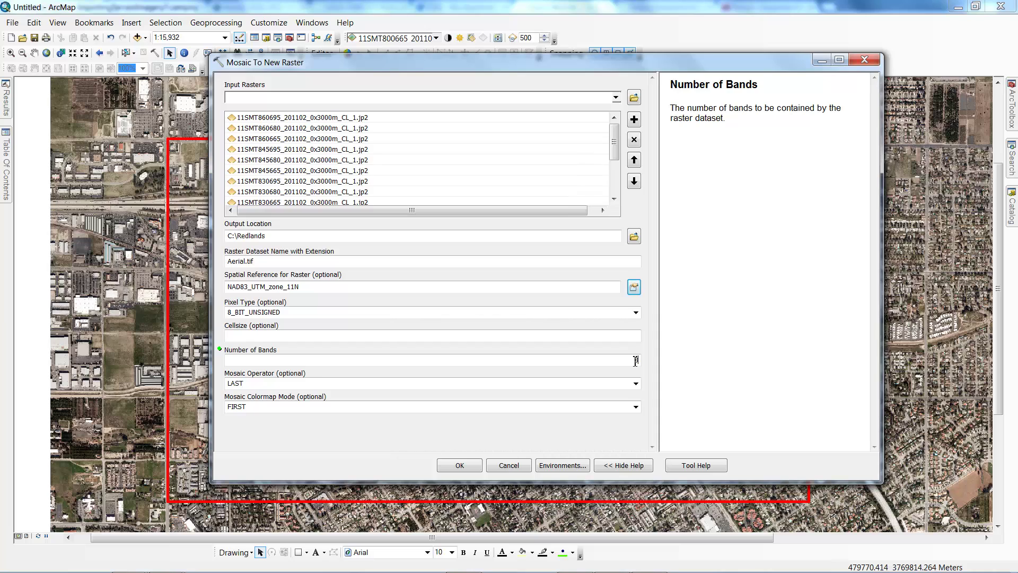
- Set the output coordinate system to NAD 1983 StatePlane California V FIPS 0405 (US Feet), WKID 2229
click(561, 466)
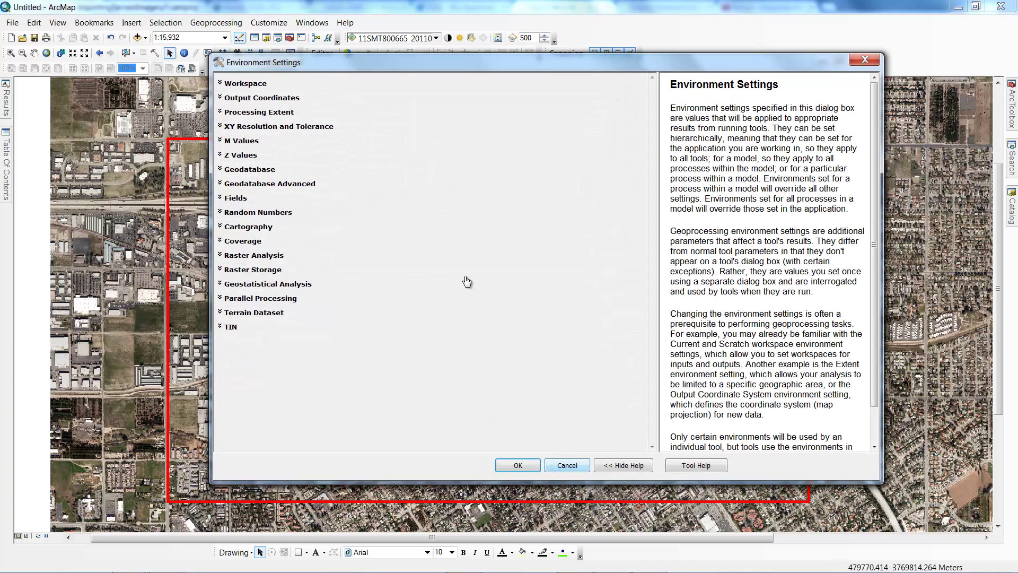
click(269, 101)
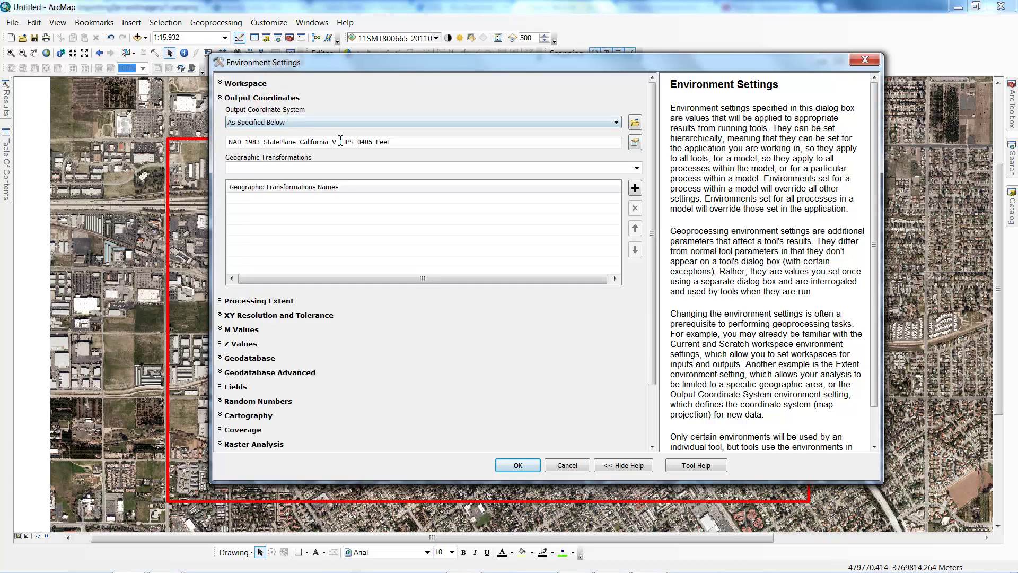
click(635, 143)
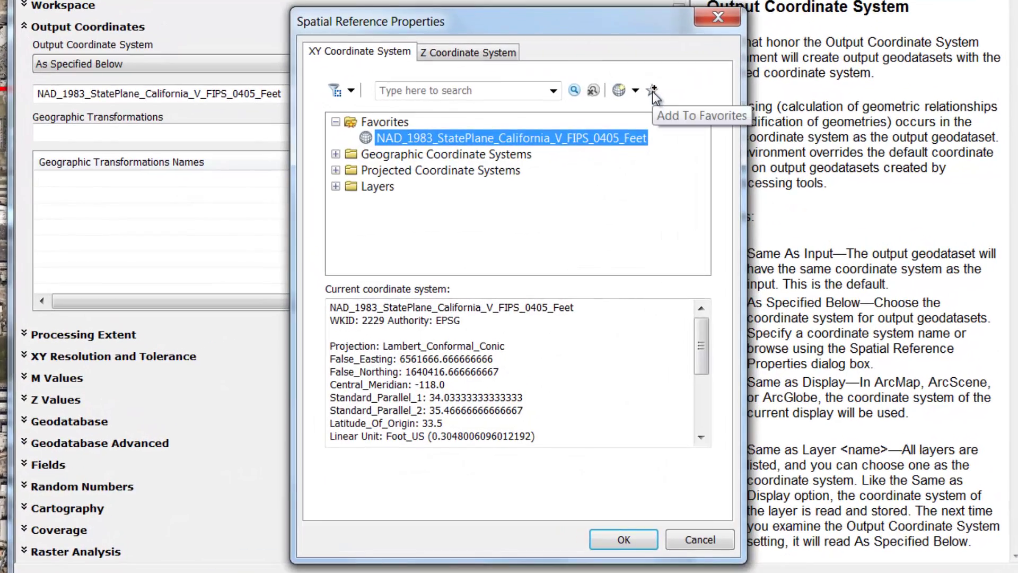
click(524, 95)
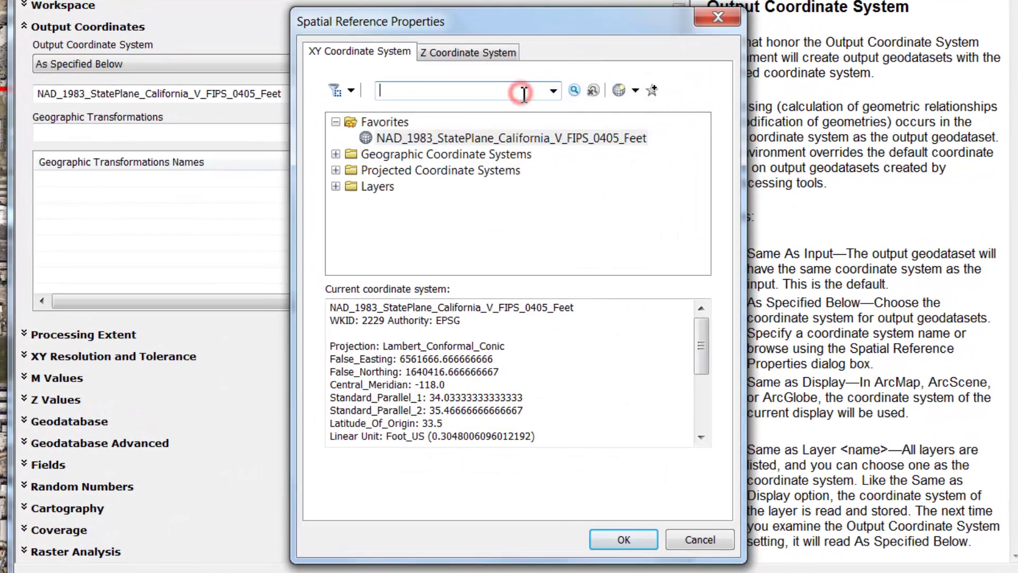
text(2229)
click(575, 91)
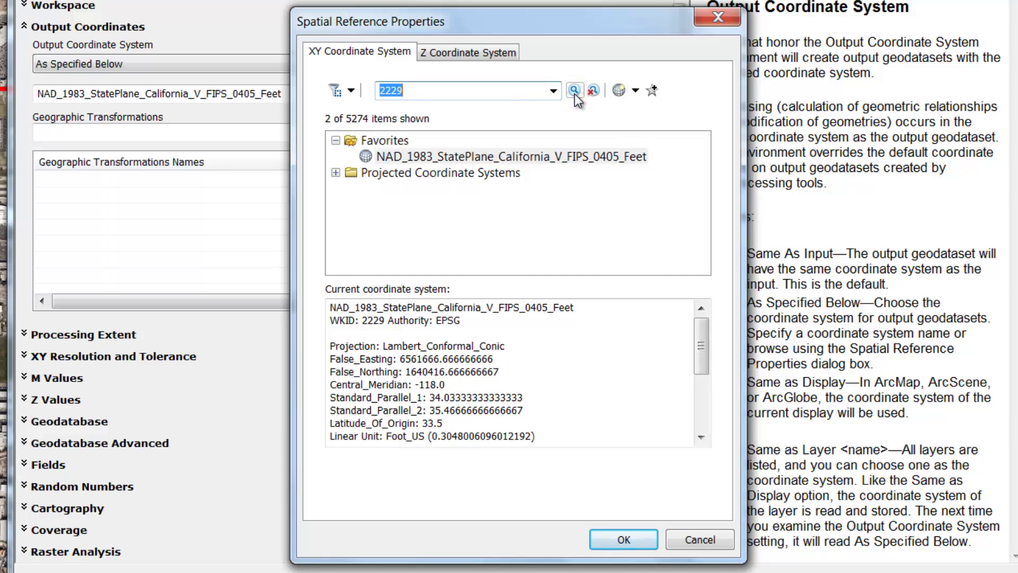
click(334, 172)
click(351, 189)
click(367, 205)
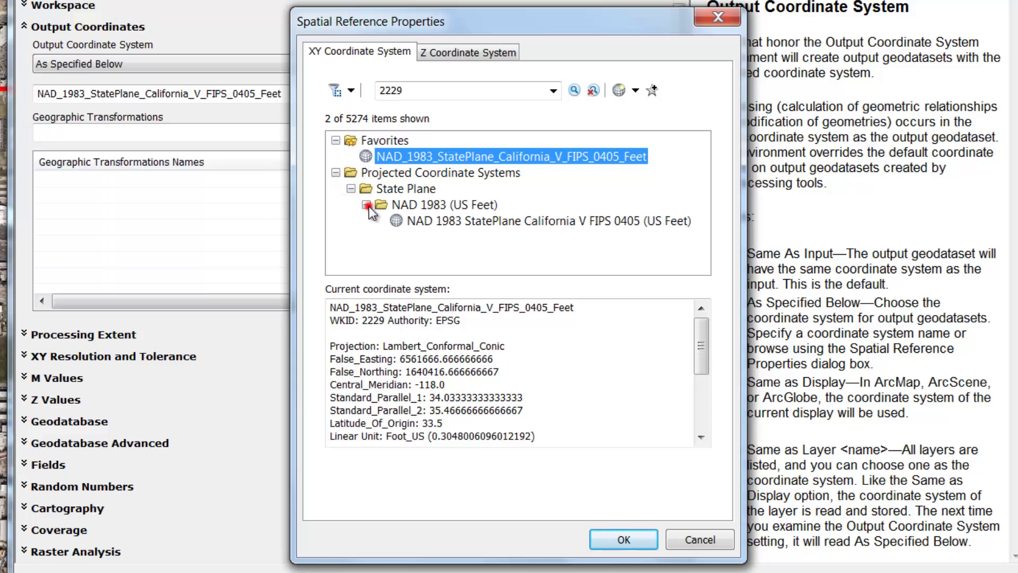
click(436, 221)
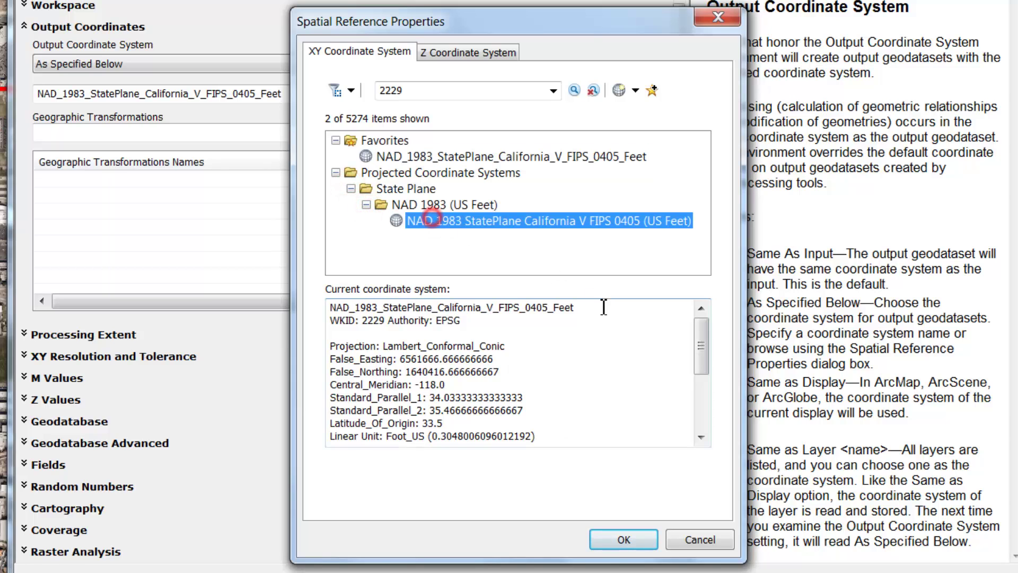
click(605, 535)
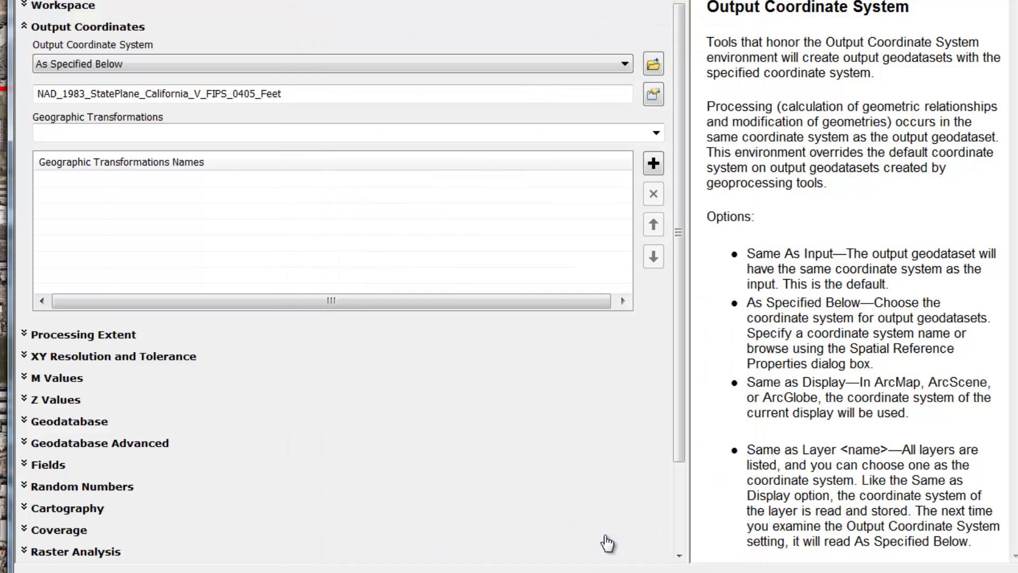
click(623, 133)
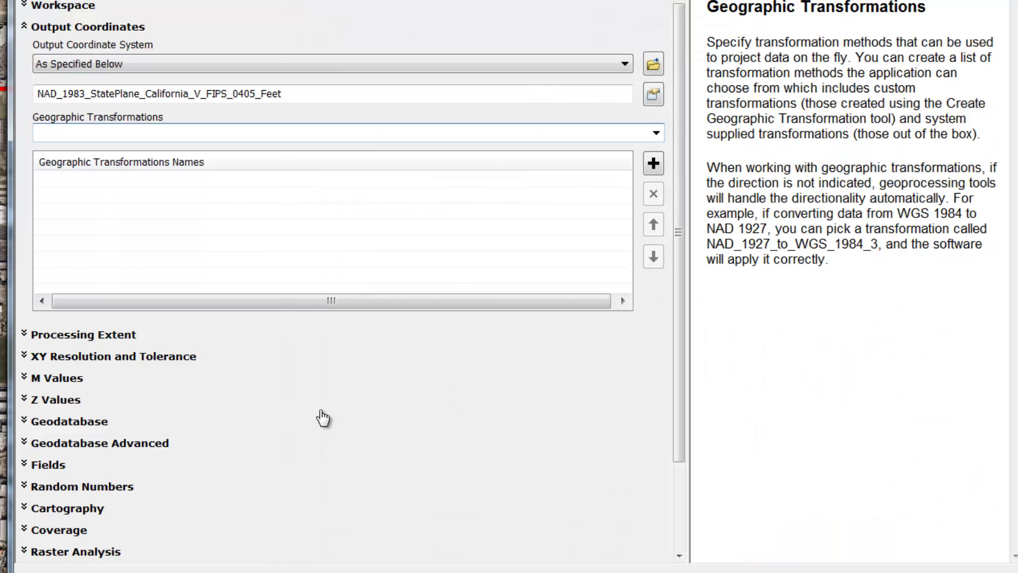
- Set the processing extent to Same as layer AOI and accept the environments
click(126, 343)
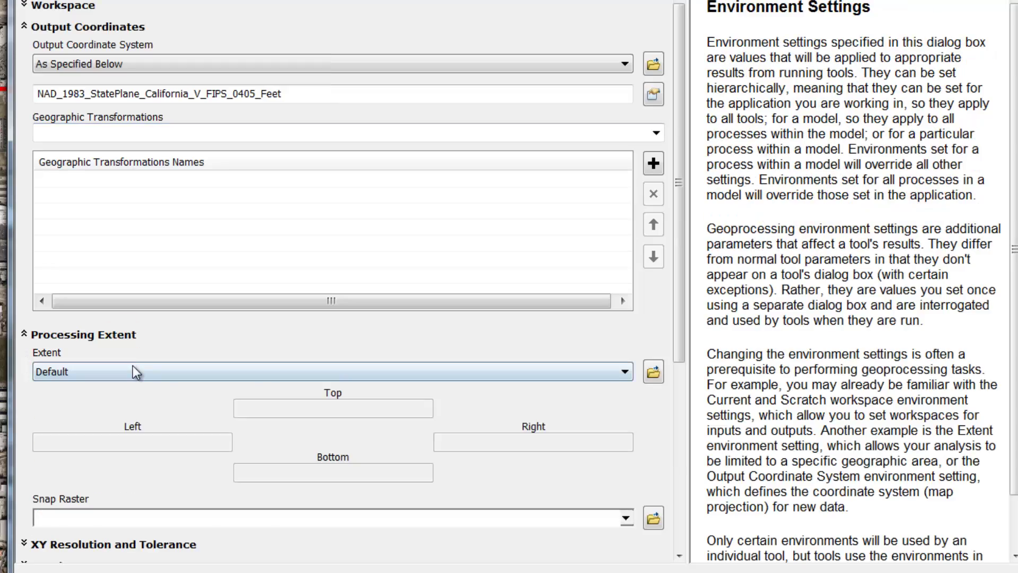
click(132, 365)
click(133, 453)
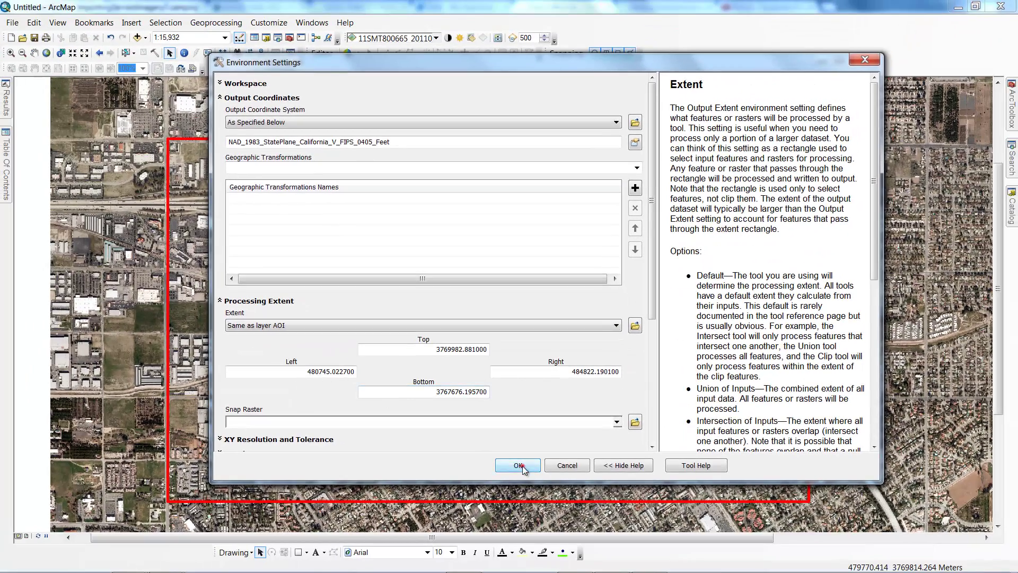
click(485, 566)
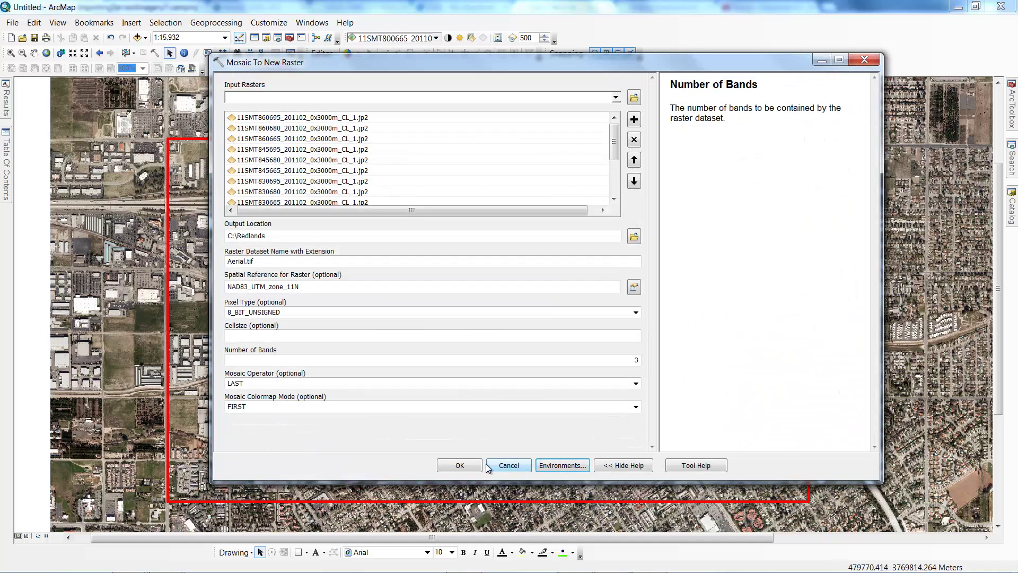
- Run the mosaic, then show only the Aerial.tif layer and the AOI outline
click(457, 465)
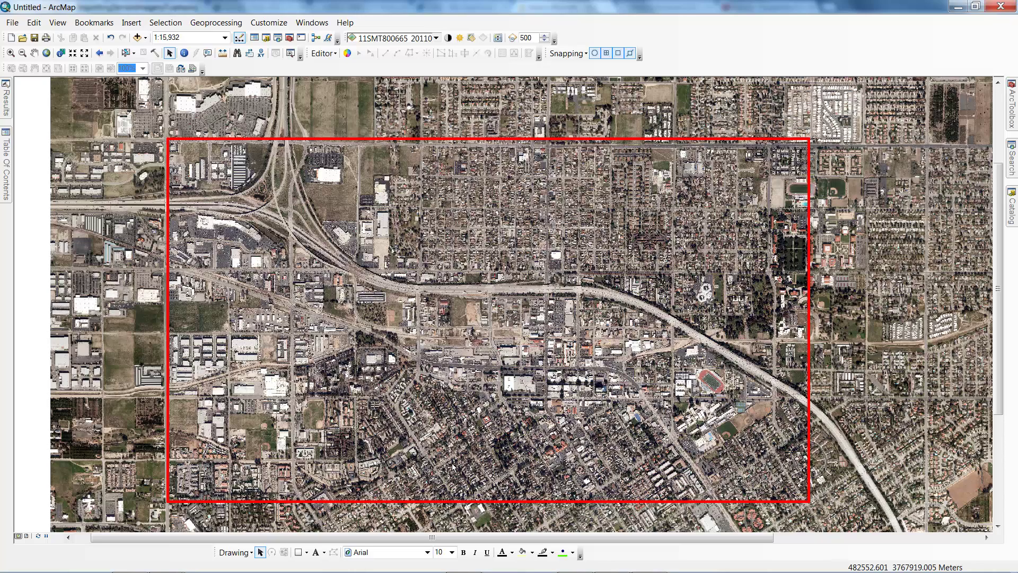
click(7, 202)
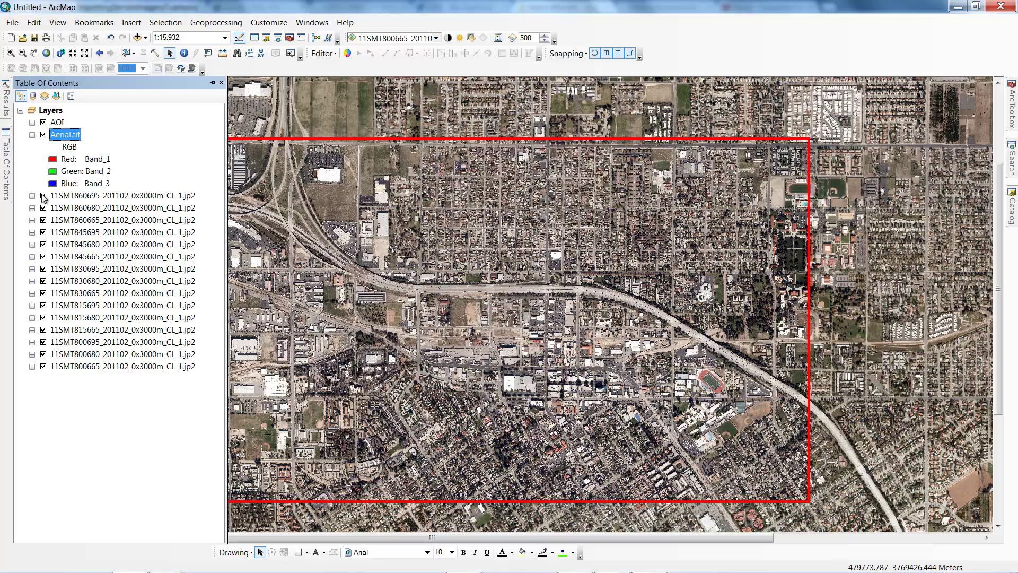
ctrl+click(43, 196)
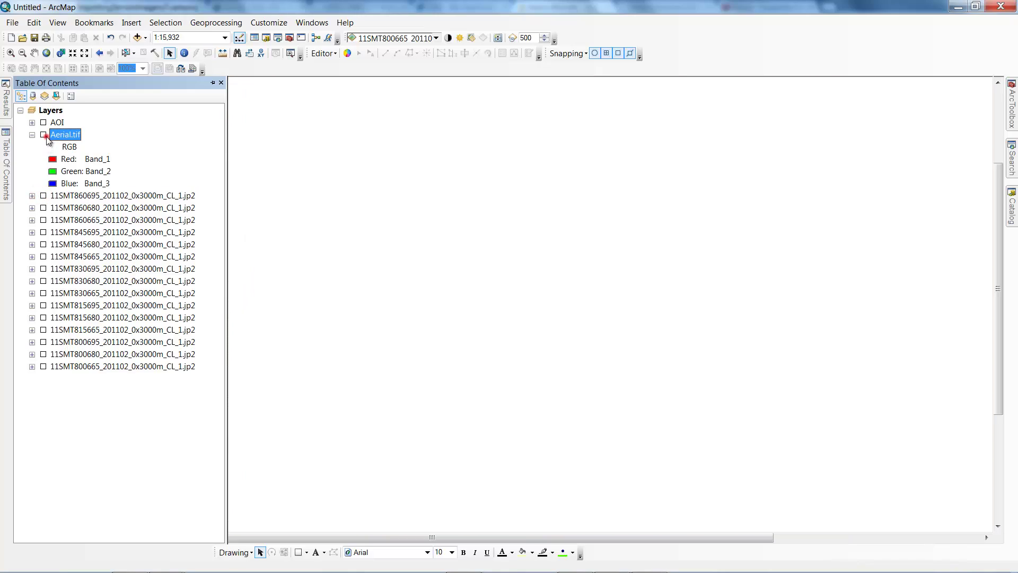
click(44, 135)
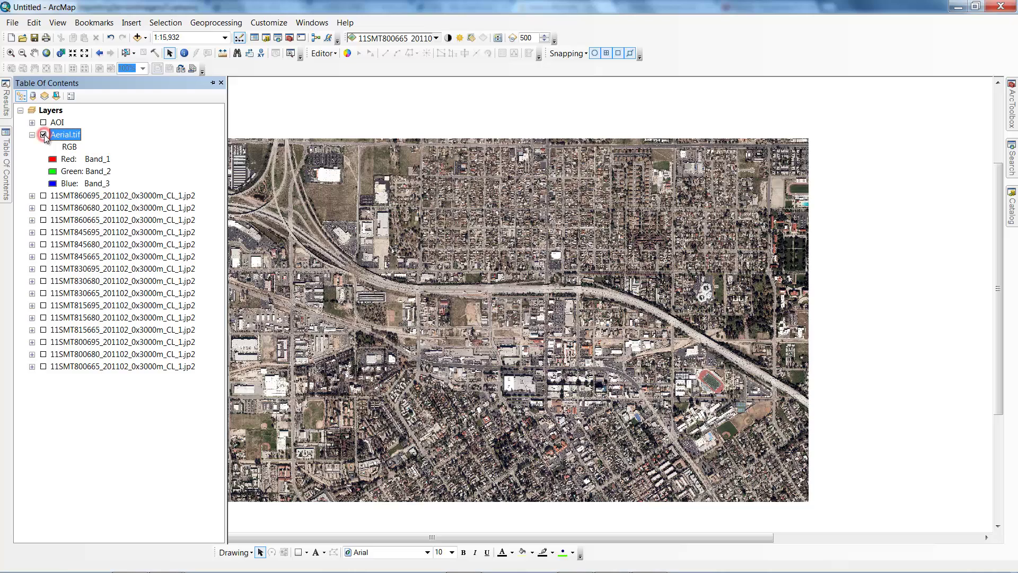
click(44, 122)
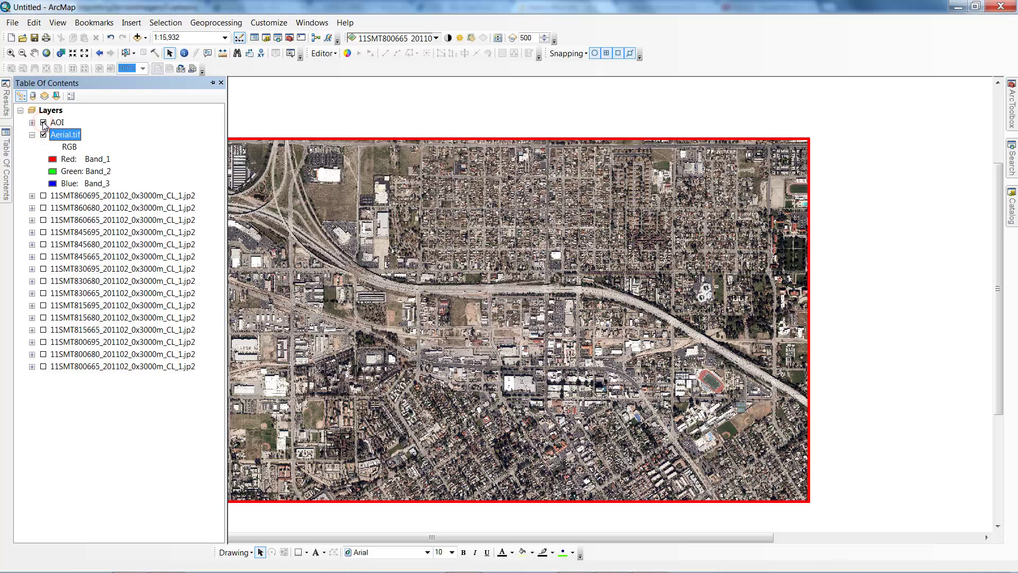
click(266, 122)
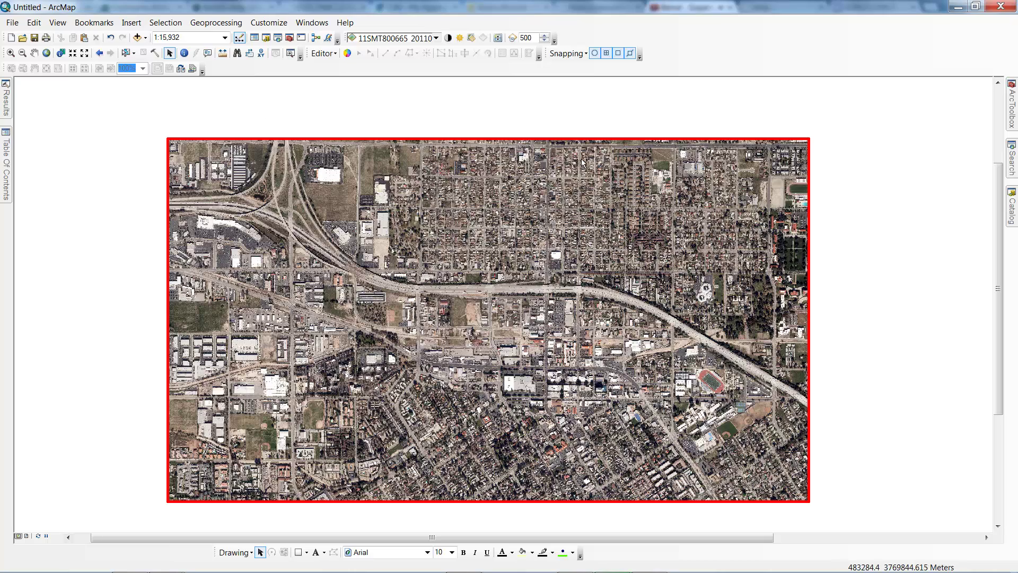
- Add imgn35w118_13.img from the n35w118 folder to the map, declining pyramid building
click(1014, 210)
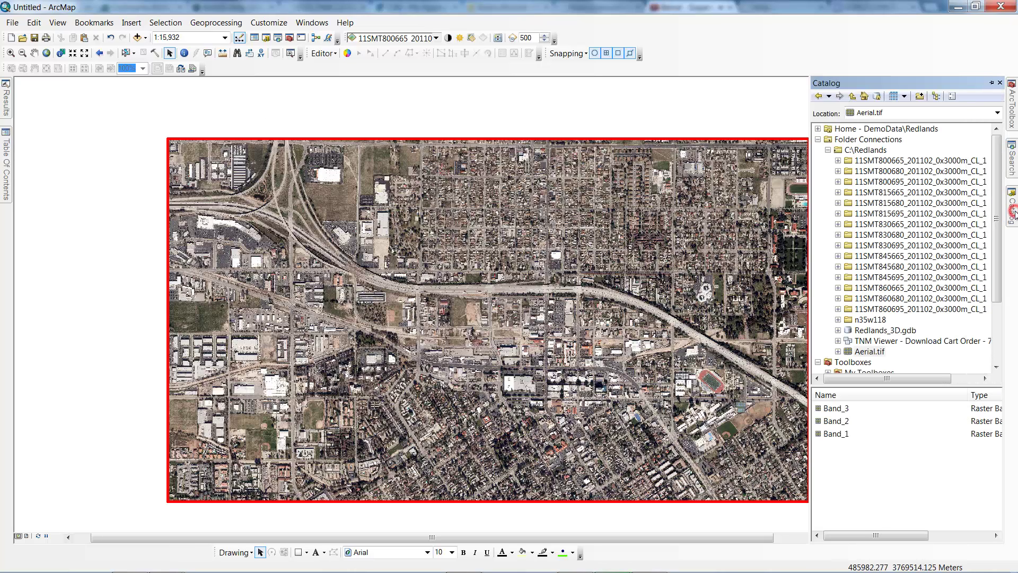
click(872, 319)
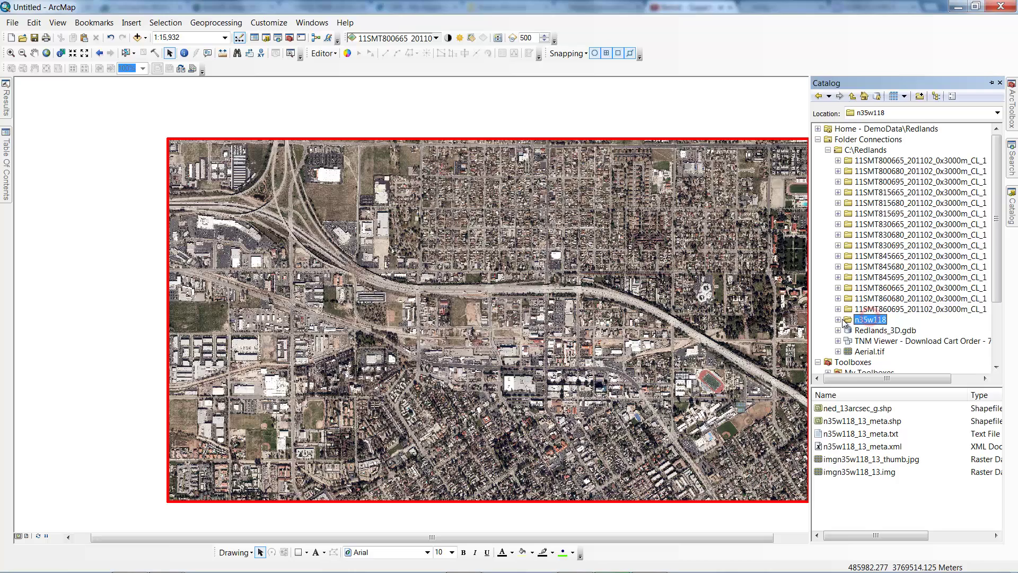
click(838, 320)
drag(881, 310, 789, 317)
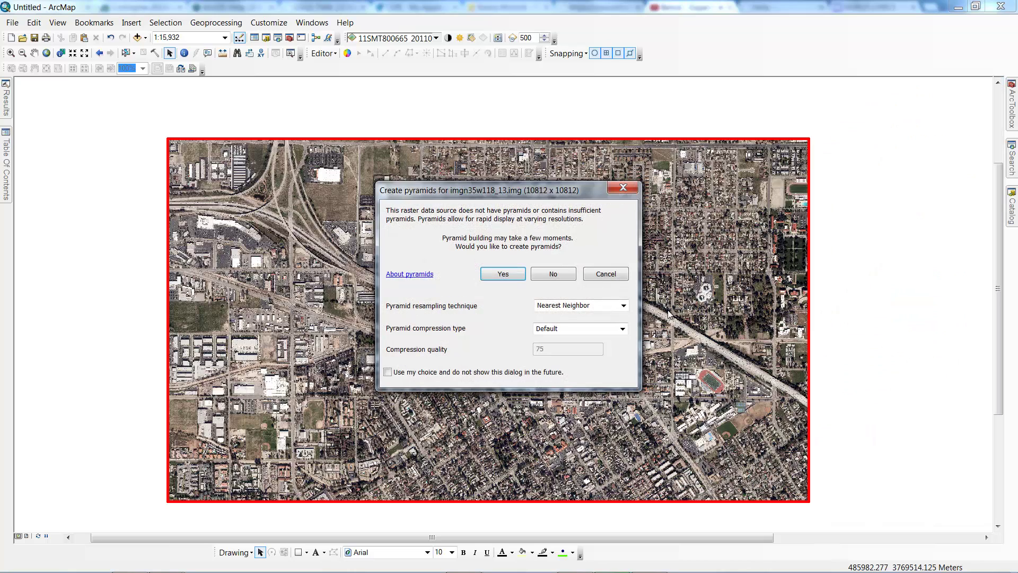
click(558, 274)
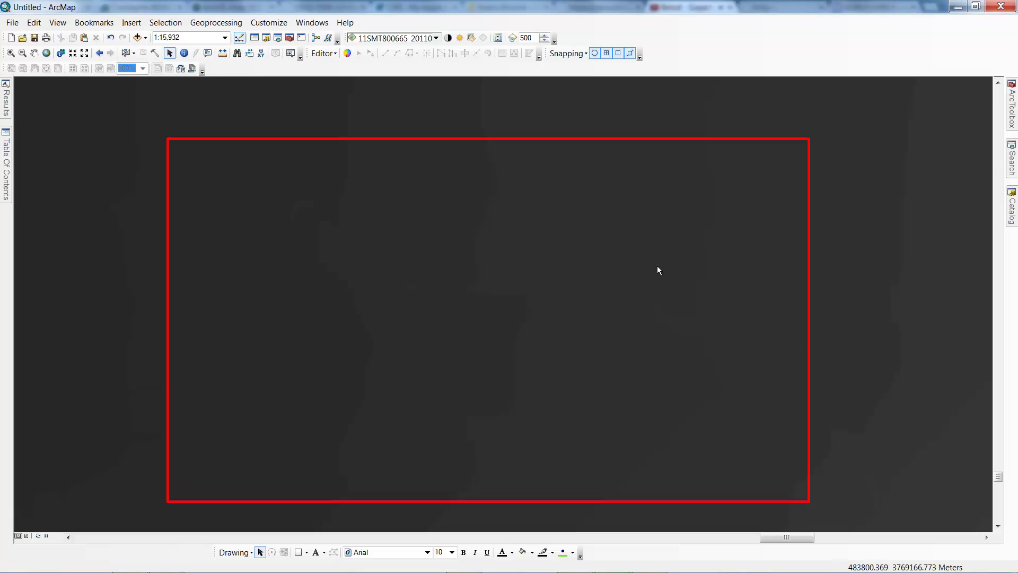
- Open ArcToolbox and expand Spatial Analyst to Map Algebra
mouse_move(1012, 106)
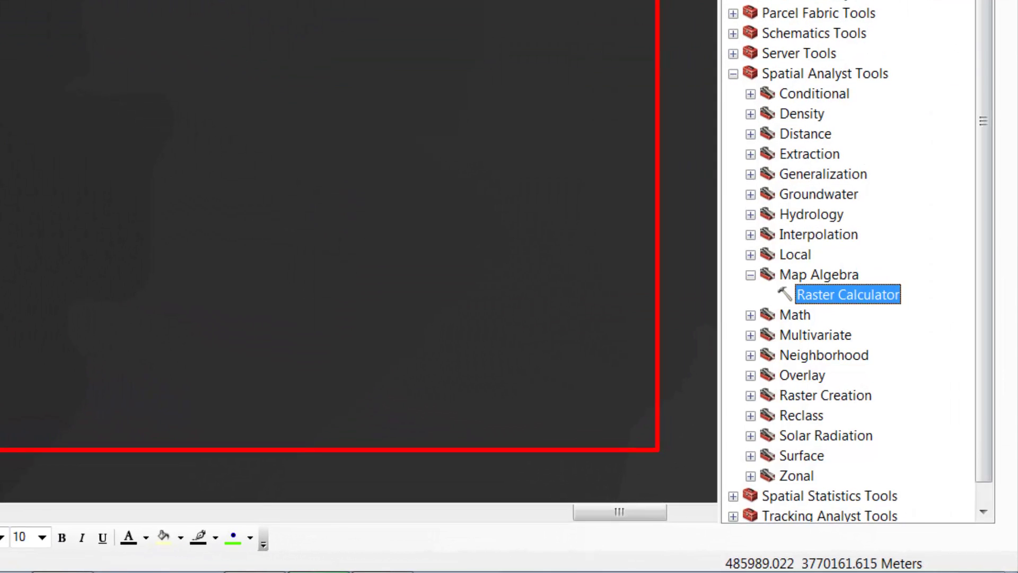
click(801, 74)
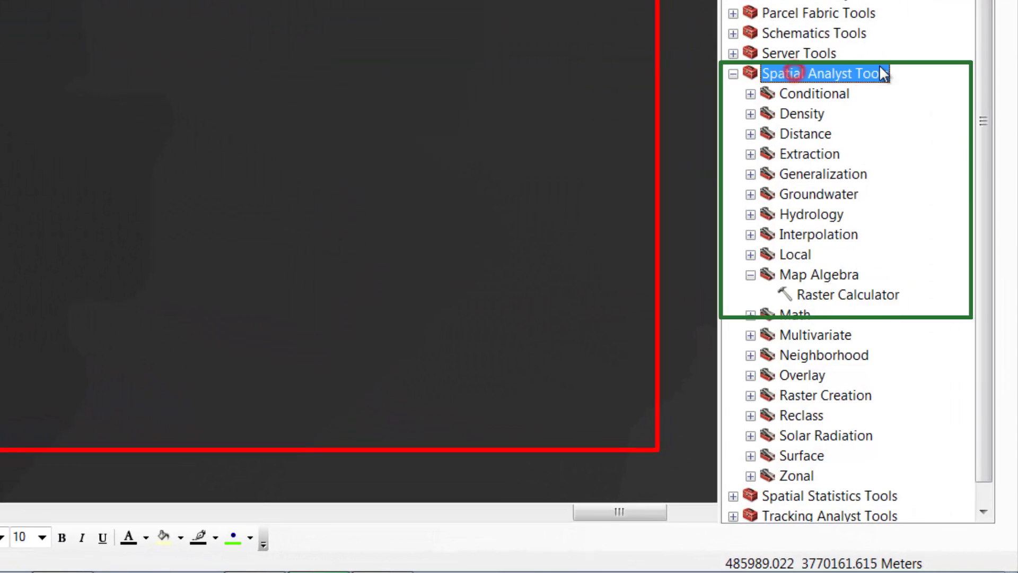
click(884, 295)
- In Raster Calculator, use imgn35w118_13.img as the expression, output C:\Redlands\DEM.img
double_click(884, 295)
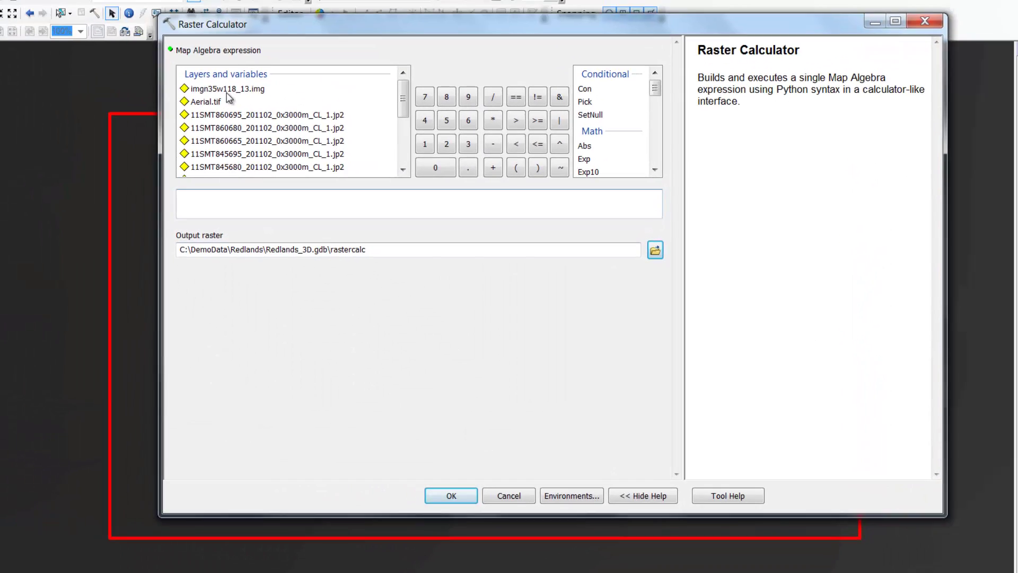
double_click(121, 30)
click(651, 252)
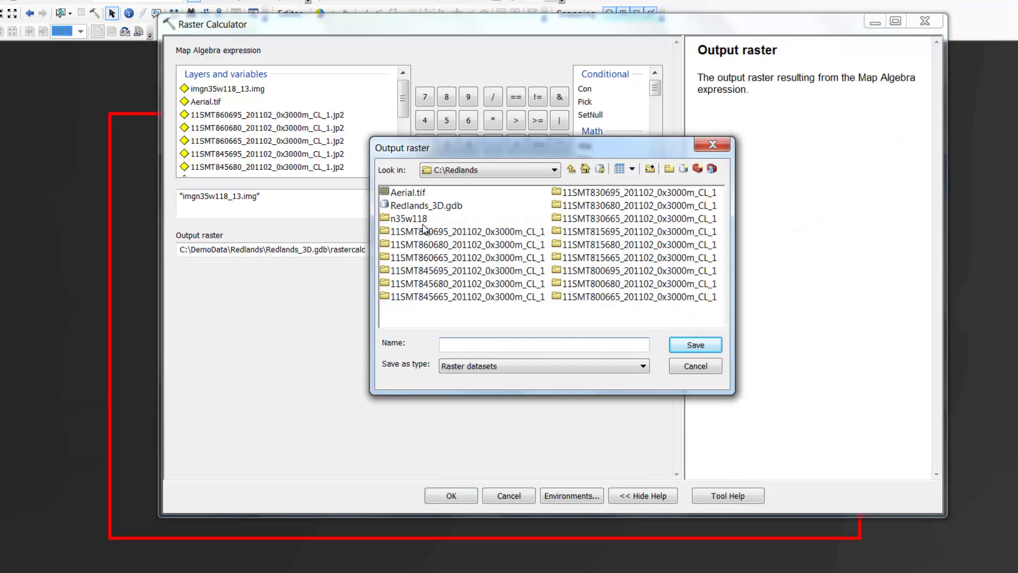
click(450, 344)
click(684, 346)
- Set the environment extent to AOI and coordinates to imgn35w118_13.img, then run the calculation
click(578, 496)
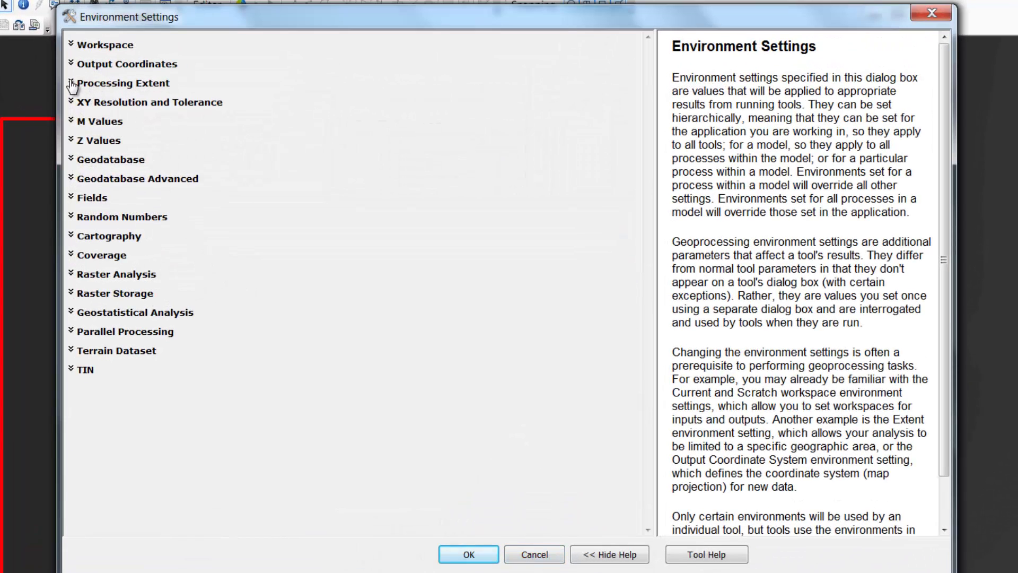
click(72, 83)
click(96, 112)
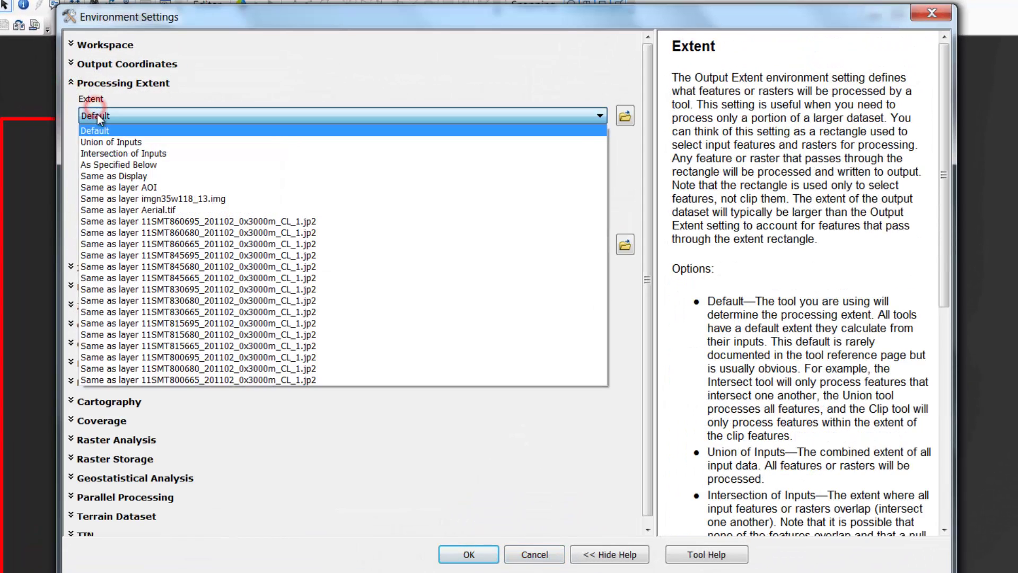
click(114, 188)
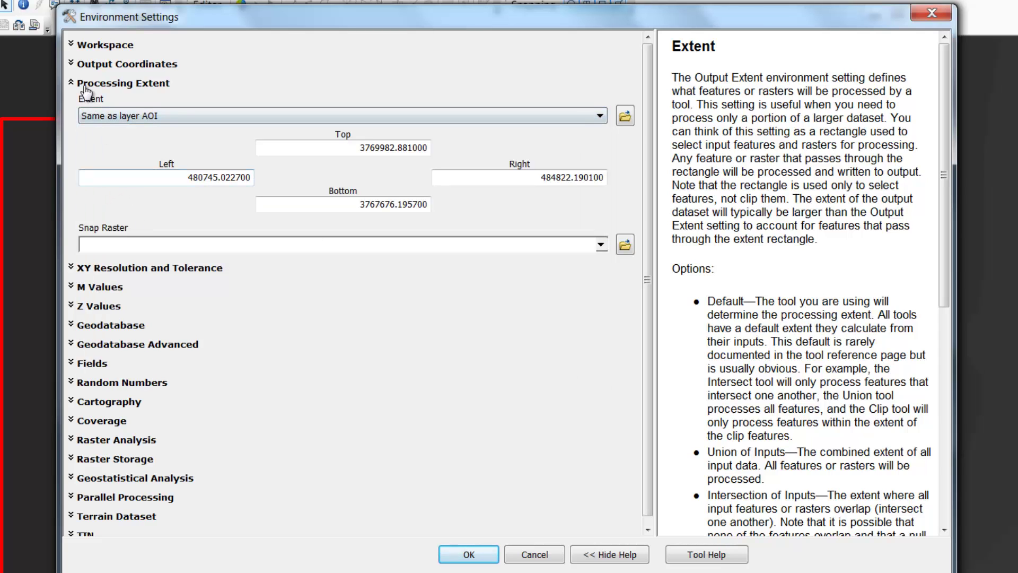
click(72, 63)
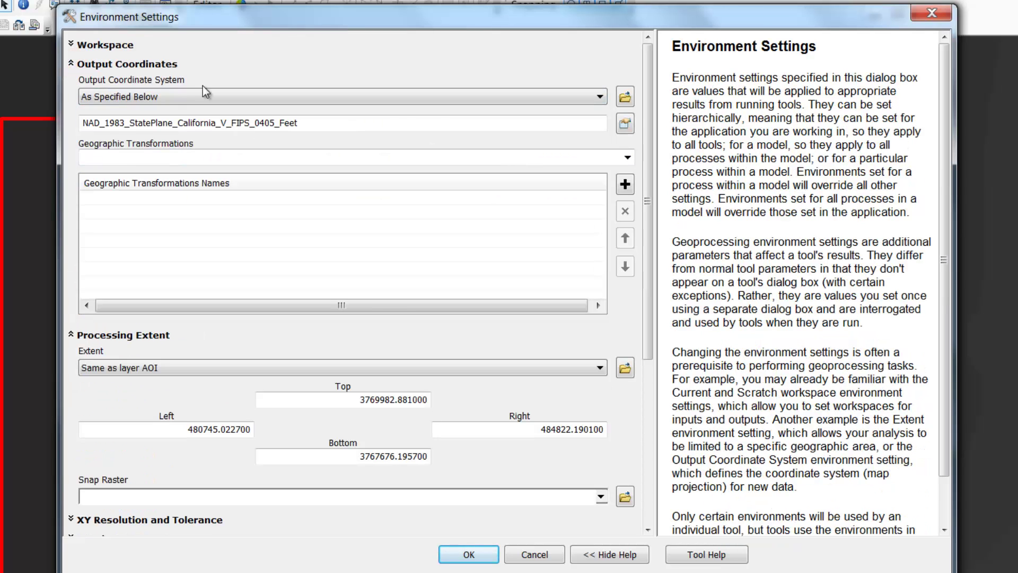
click(599, 97)
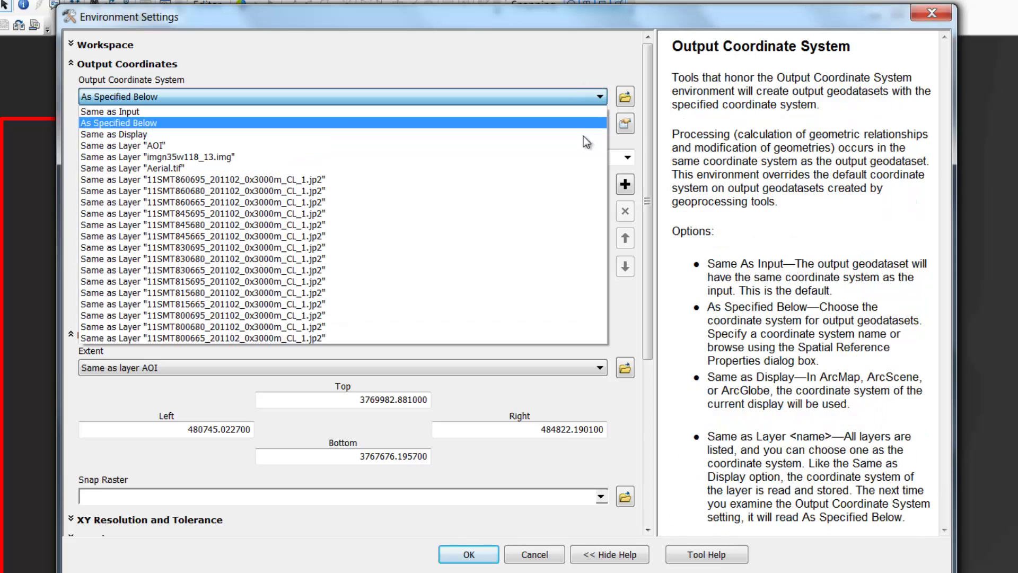
click(581, 157)
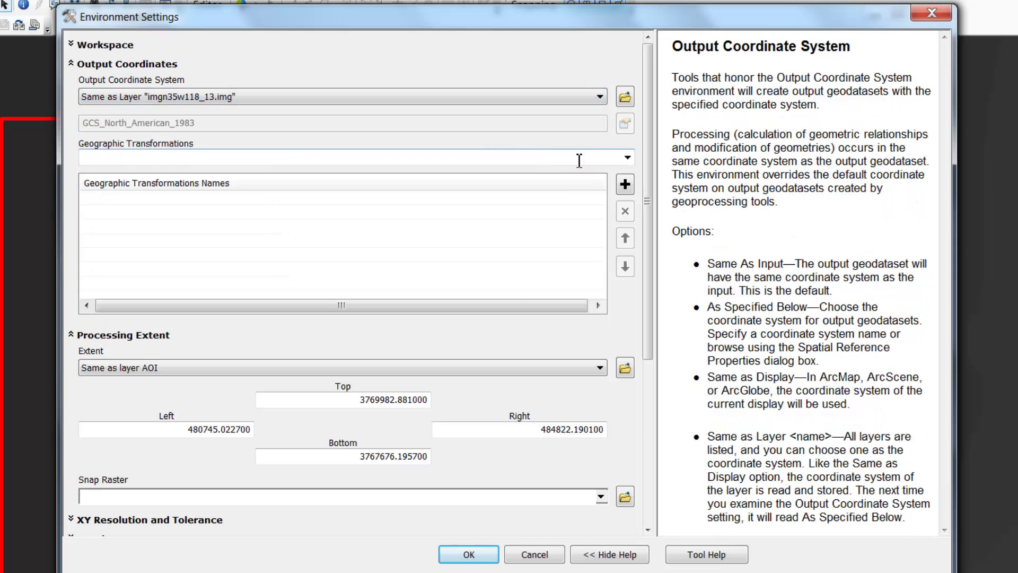
click(469, 555)
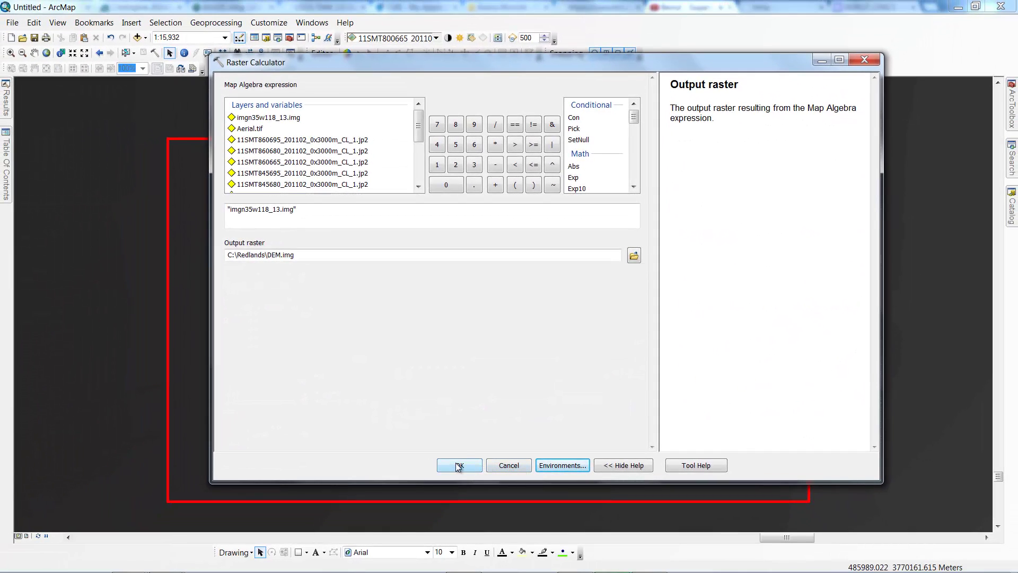
click(459, 466)
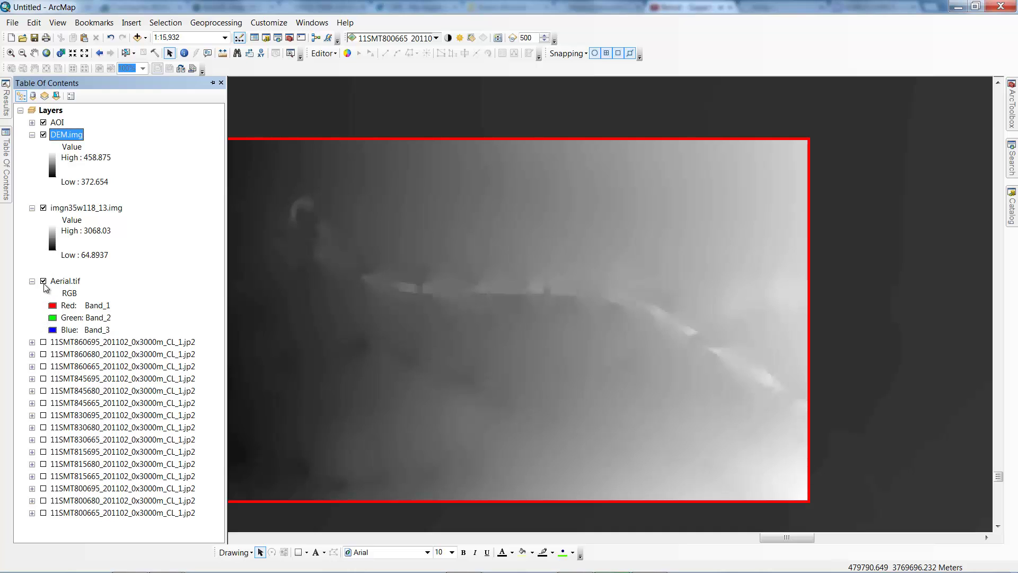
- Hide the imgn35w118_13.img and DEM.img layers so Aerial.tif shows inside the AOI
click(44, 208)
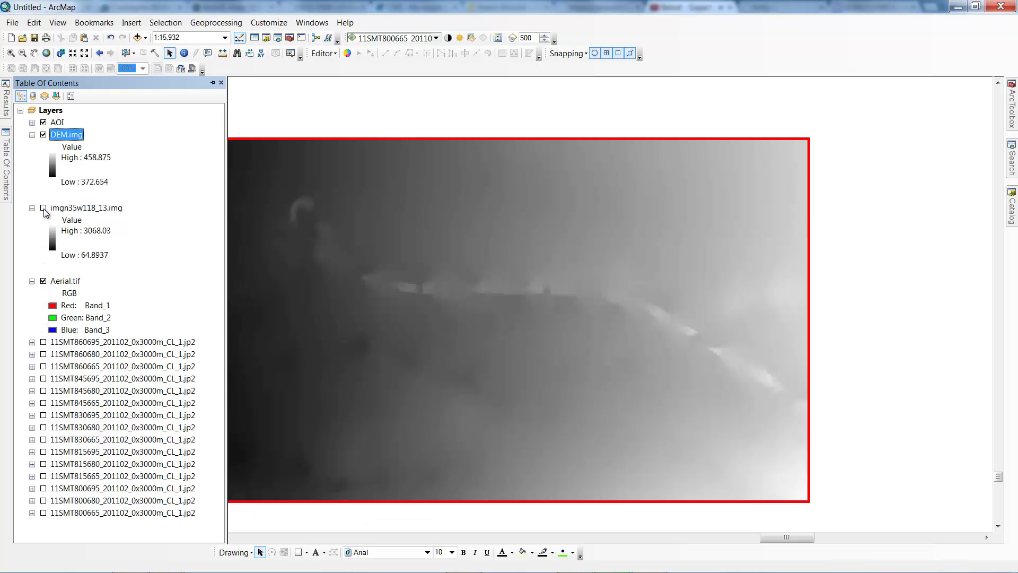
click(34, 53)
drag(316, 193, 427, 192)
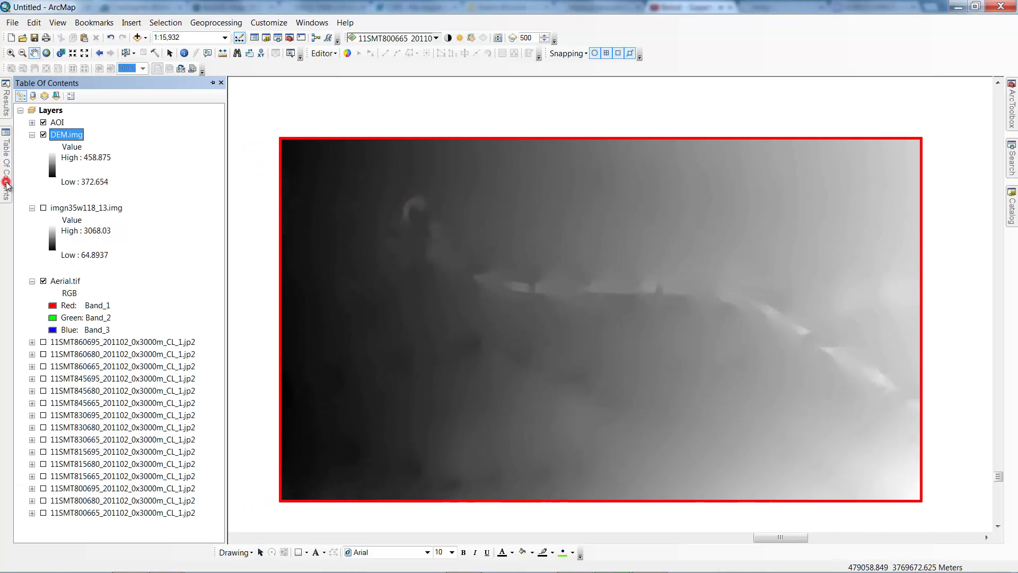
click(44, 135)
click(43, 136)
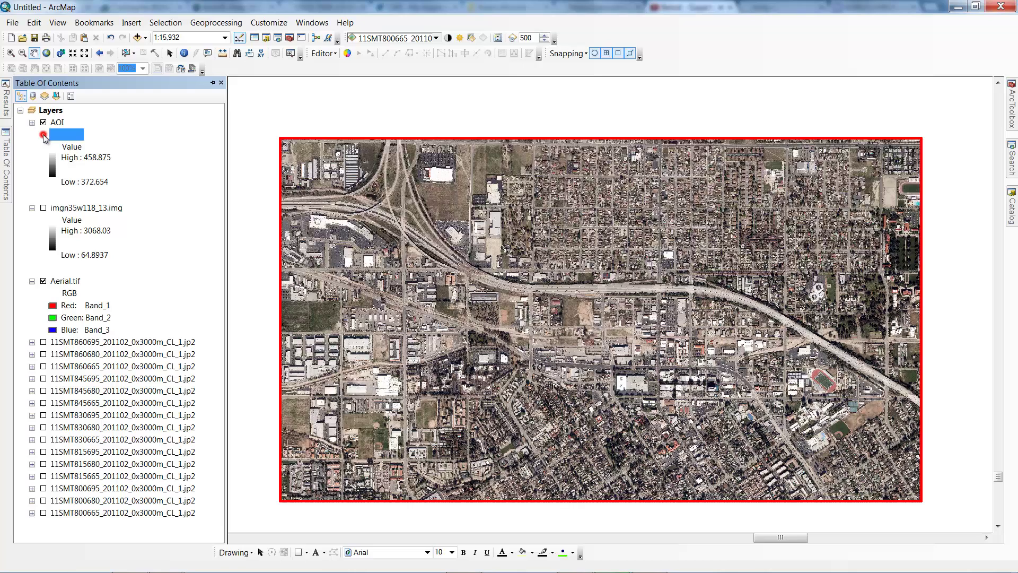
click(44, 135)
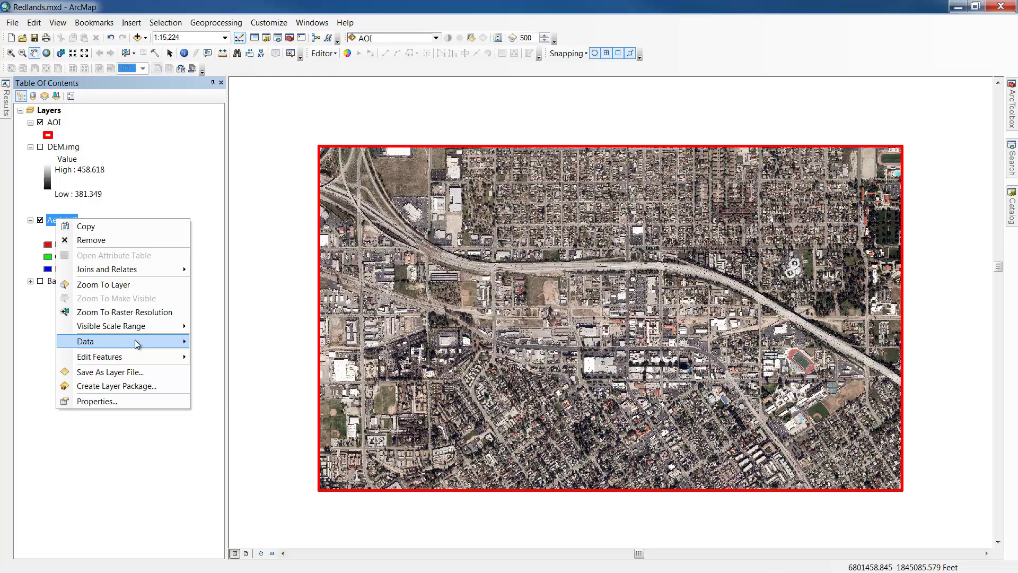
- Open Export Data for Aerial.tif and set the raster size to 4000 by 4000
mouse_move(156, 342)
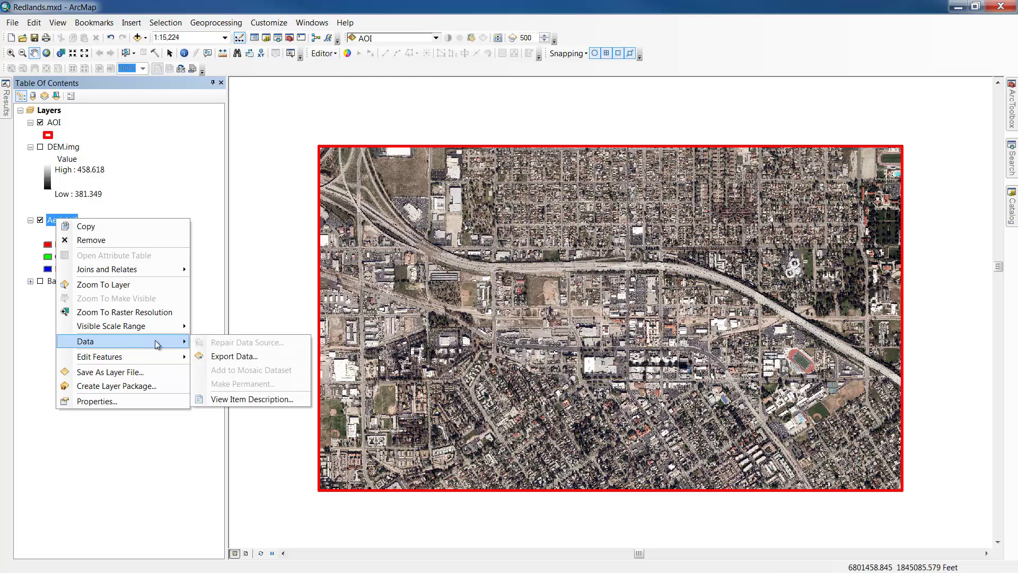
click(238, 357)
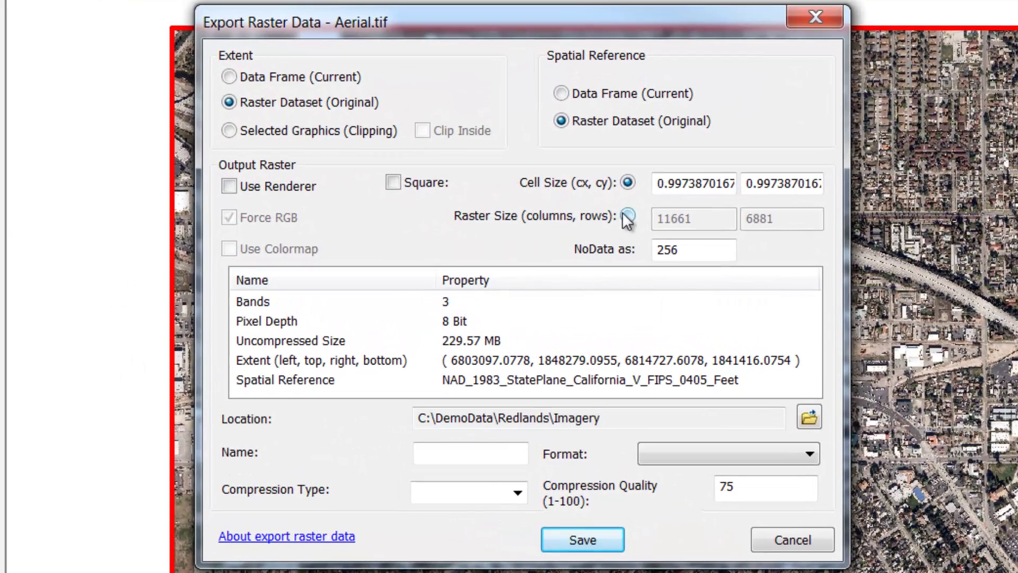
click(627, 217)
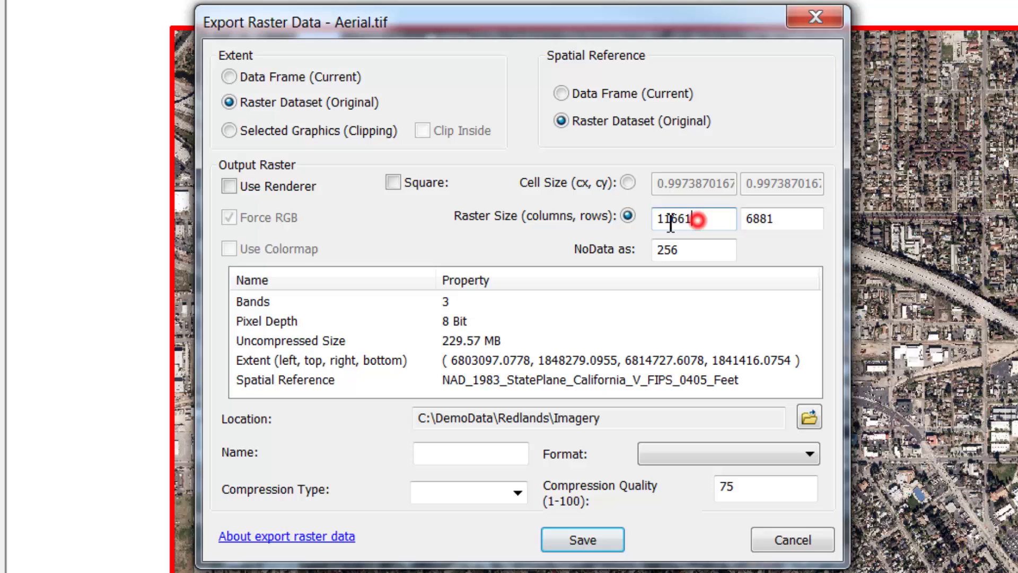
drag(696, 218, 650, 220)
text(4000)
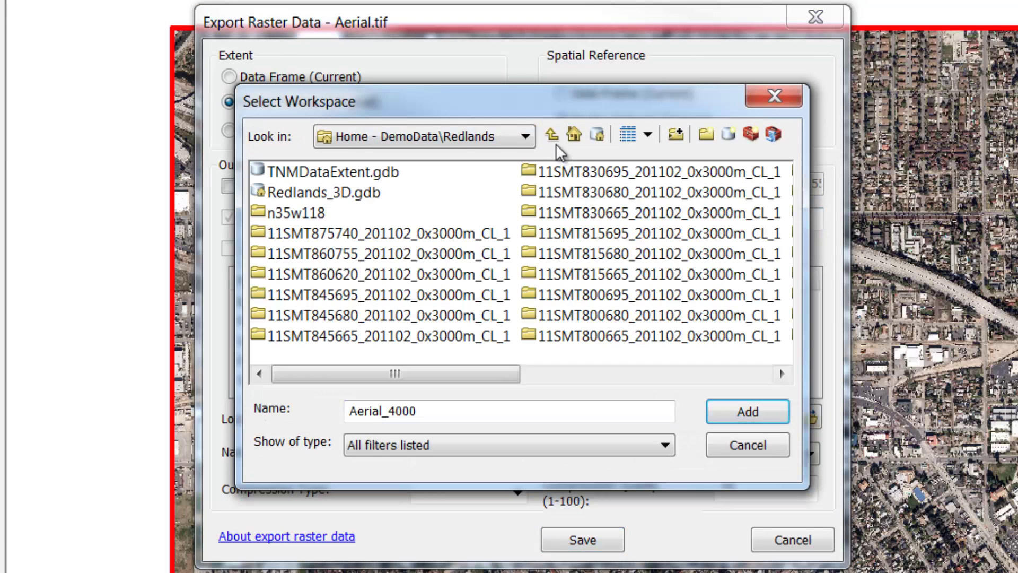
- Set the export location to the Redlands folder, format TIFF, and name Aerial4000.tif
click(553, 136)
click(440, 174)
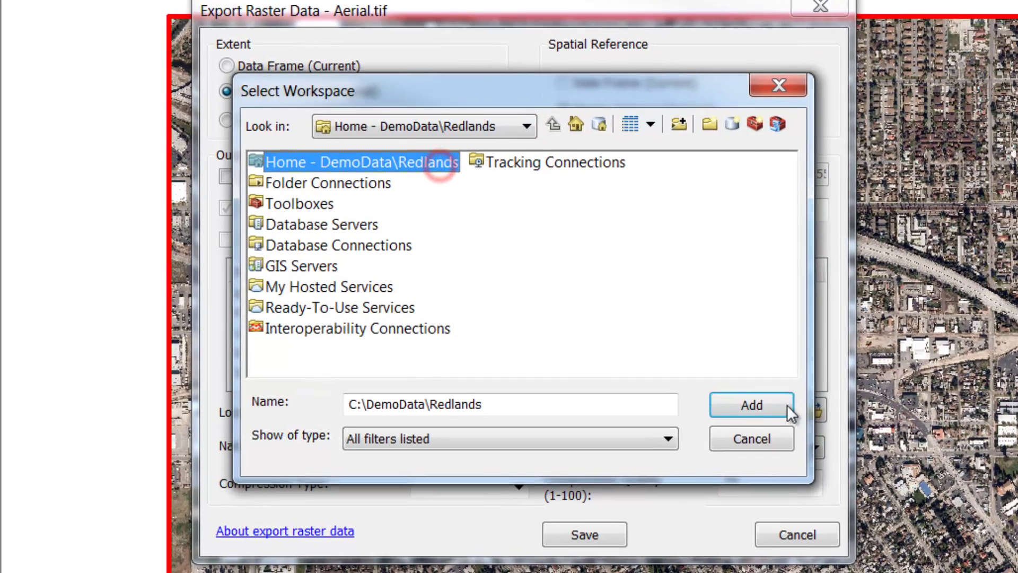
click(763, 410)
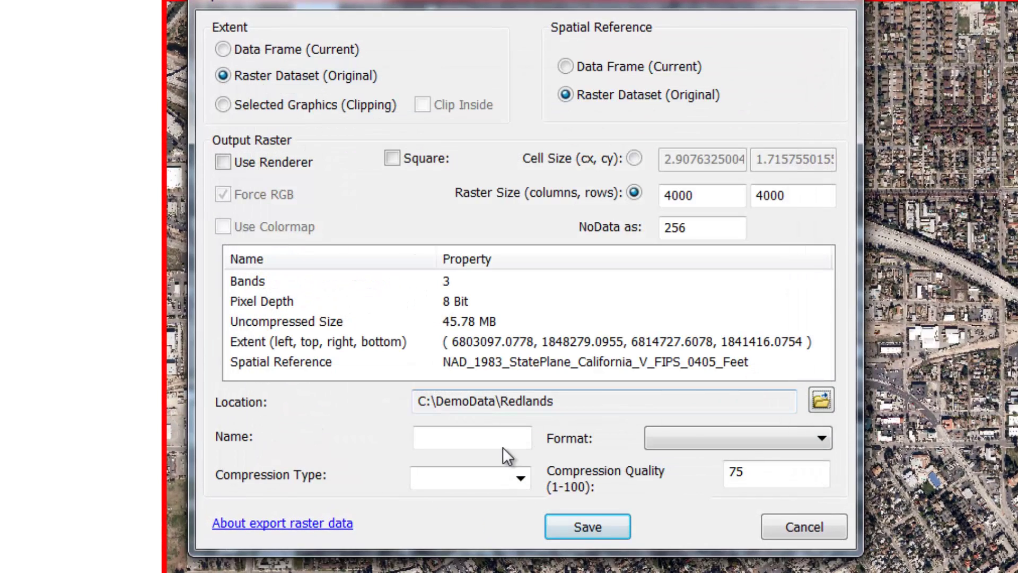
click(686, 438)
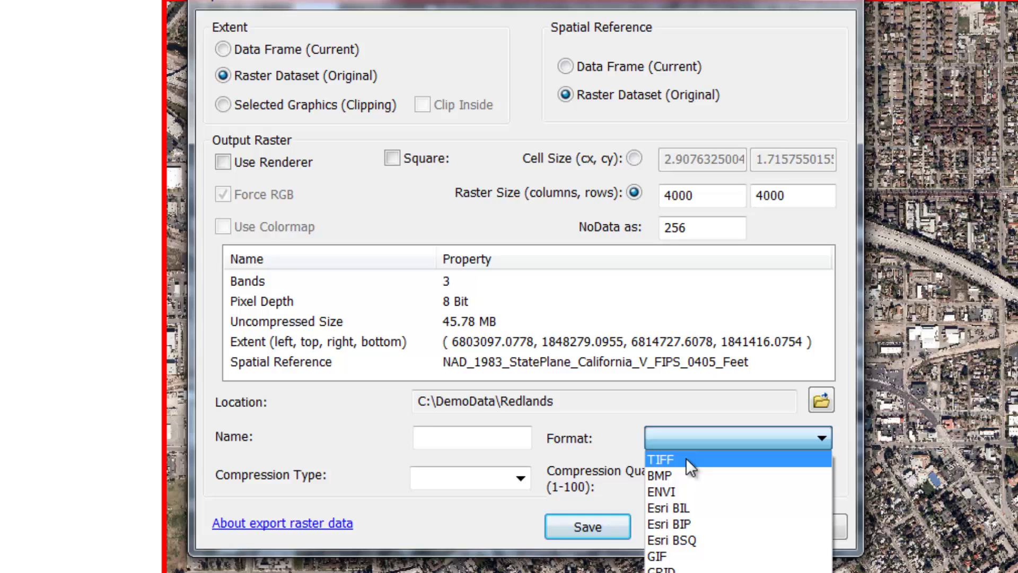
click(686, 457)
drag(448, 441, 422, 443)
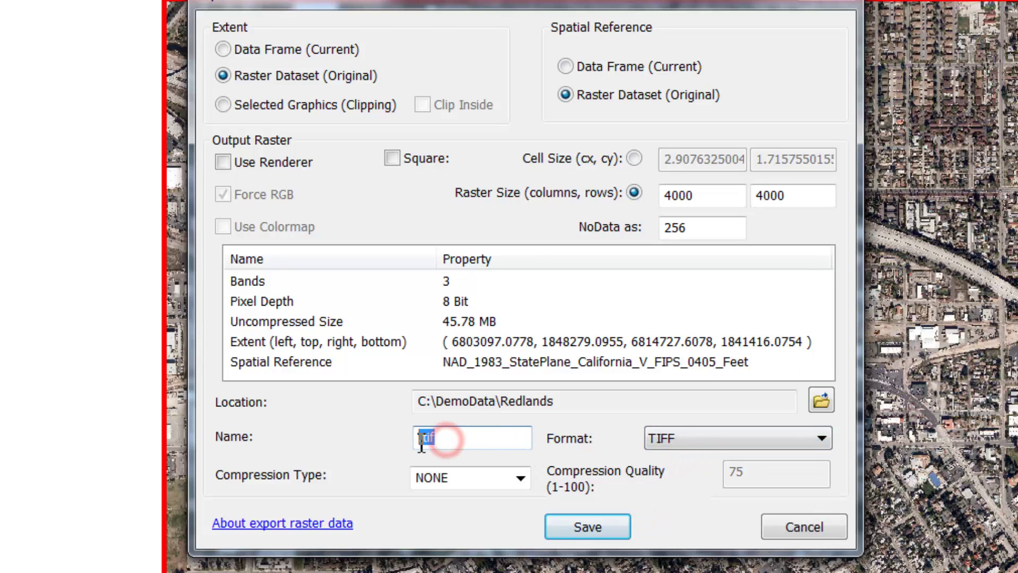
click(419, 438)
text(Aerial4000)
- Export with NONE compression, accept pixel depth promotion, and add Aerial4000.tif to the map
click(460, 472)
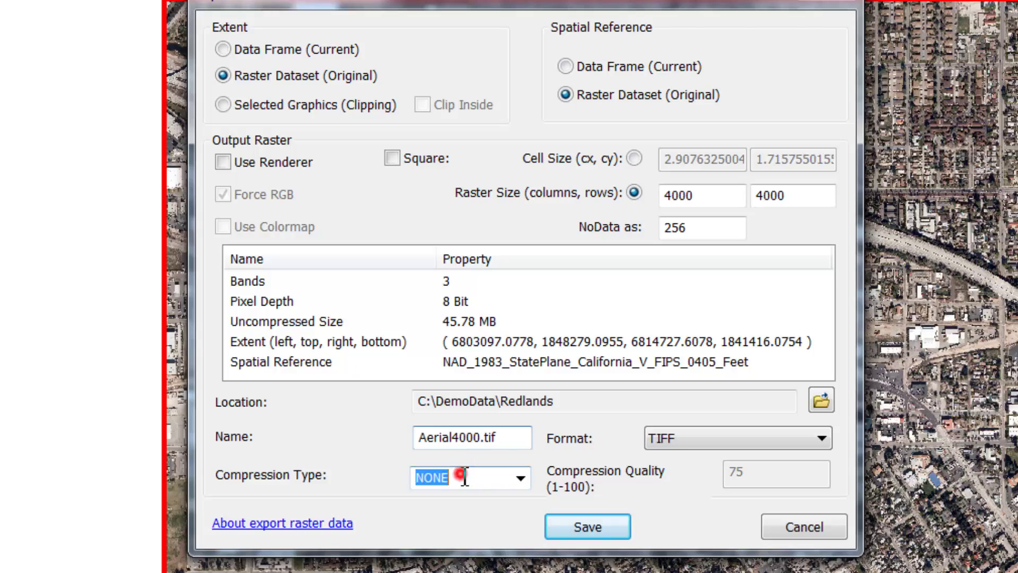
click(578, 520)
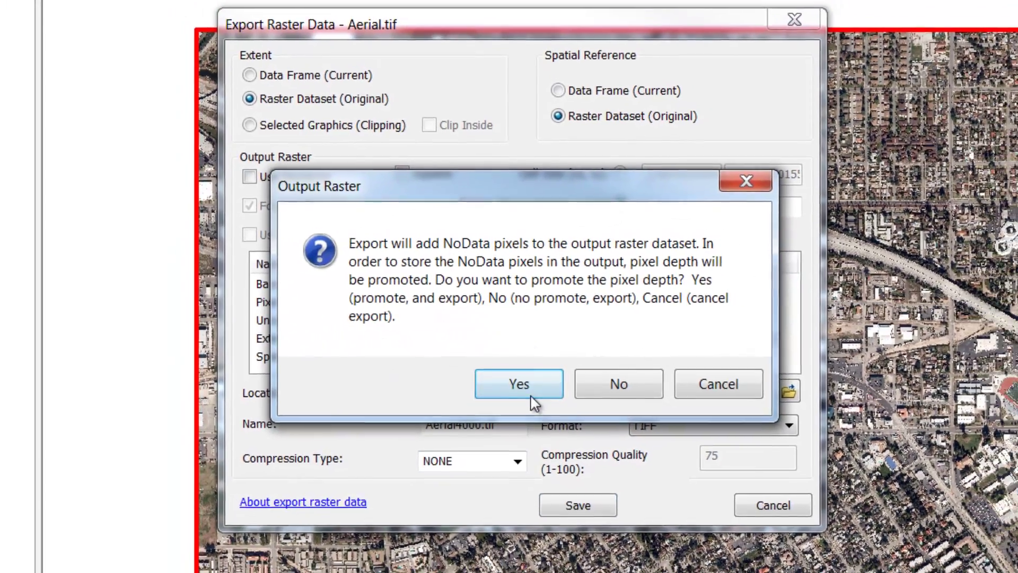
click(533, 393)
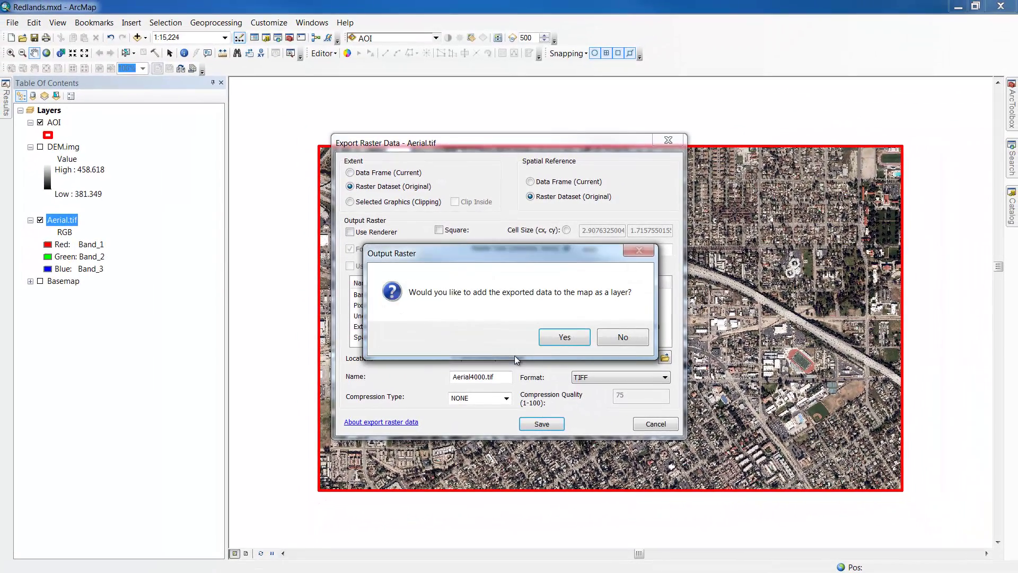
click(551, 337)
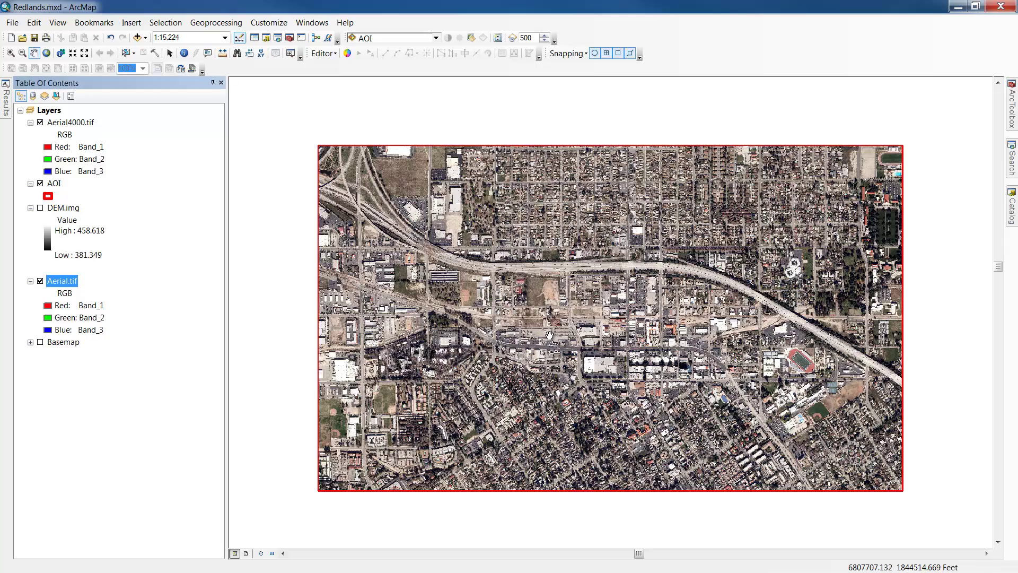
- Drag the Aerial4000 files, DEM.img, DEM.img.aux.xml and DEM.img.xml into CityEngine's maps folder
key(Up)
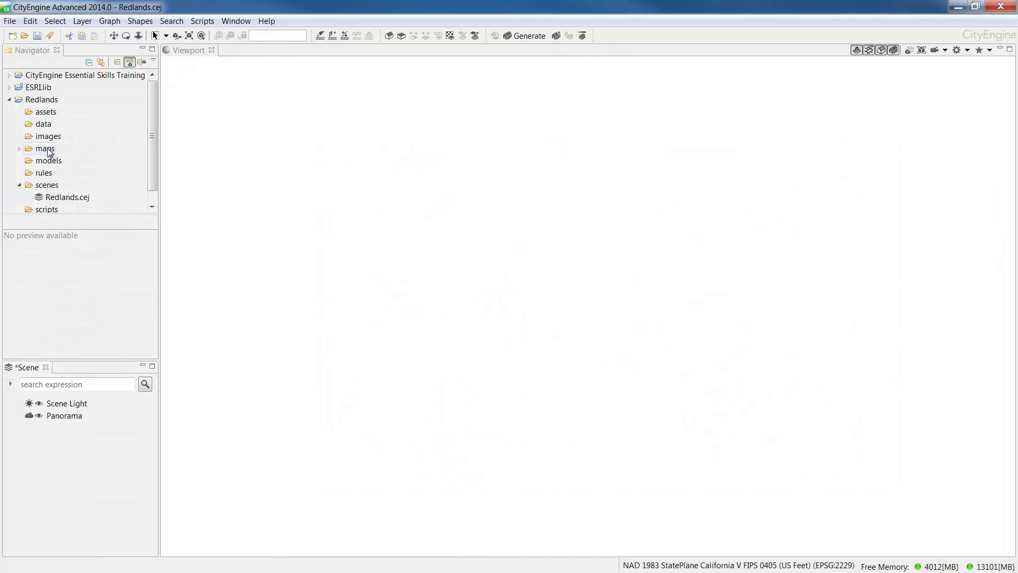
click(46, 149)
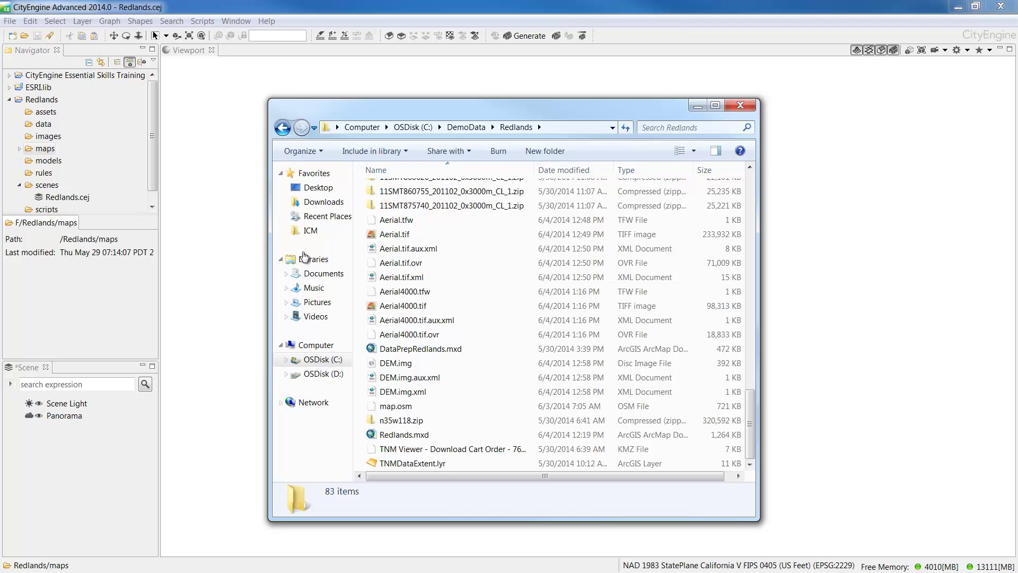
click(406, 292)
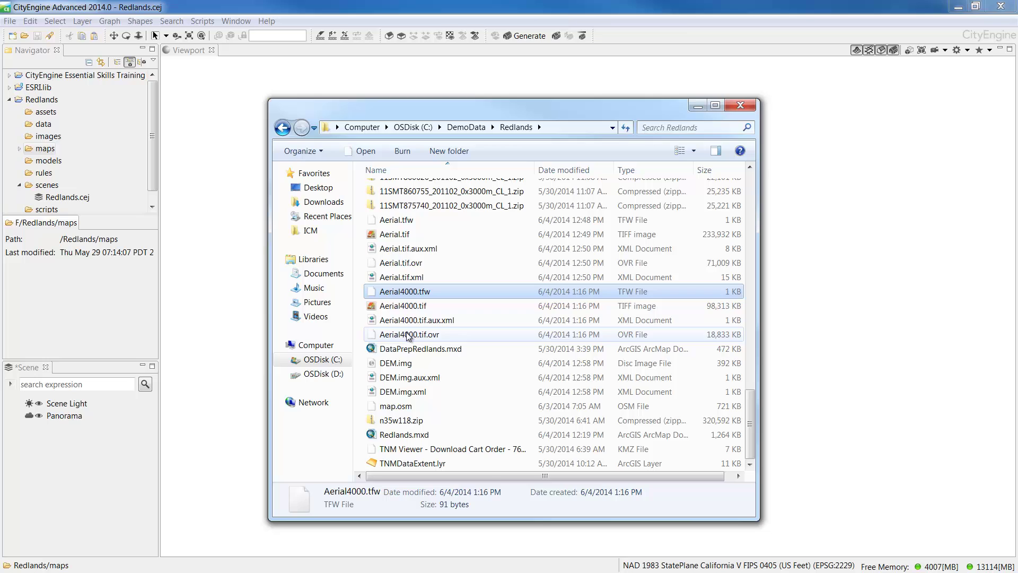
shift+click(409, 335)
ctrl+click(404, 363)
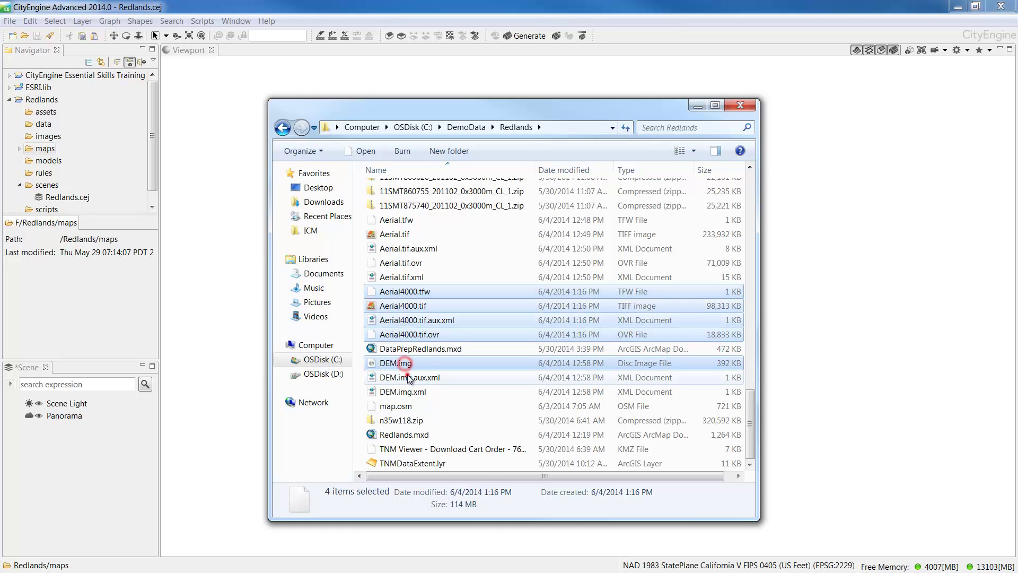
ctrl+click(409, 378)
ctrl+click(409, 392)
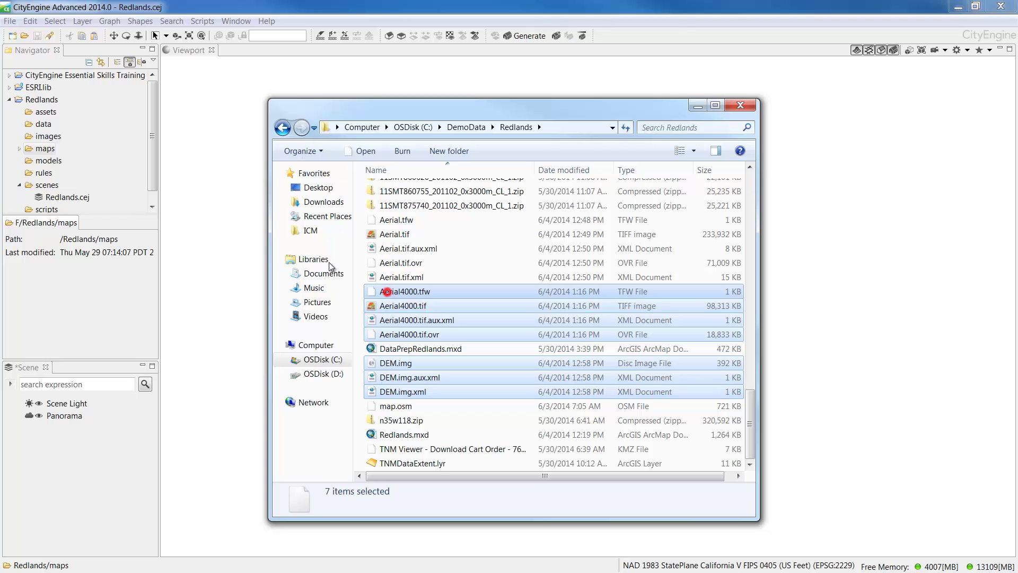
drag(388, 292, 51, 149)
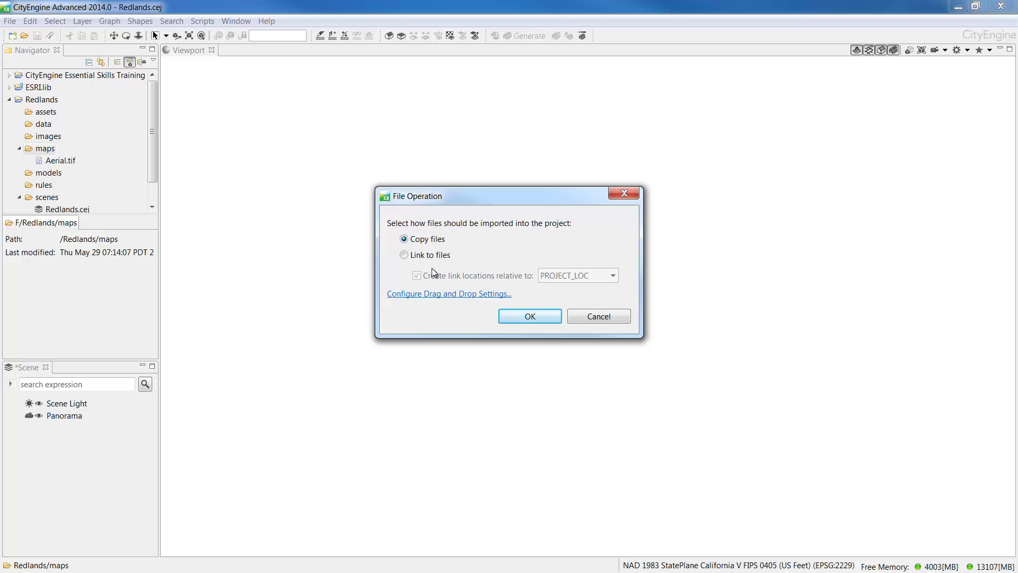
- Copy the files into the project and drop DEM.img into the viewport as terrain
click(511, 317)
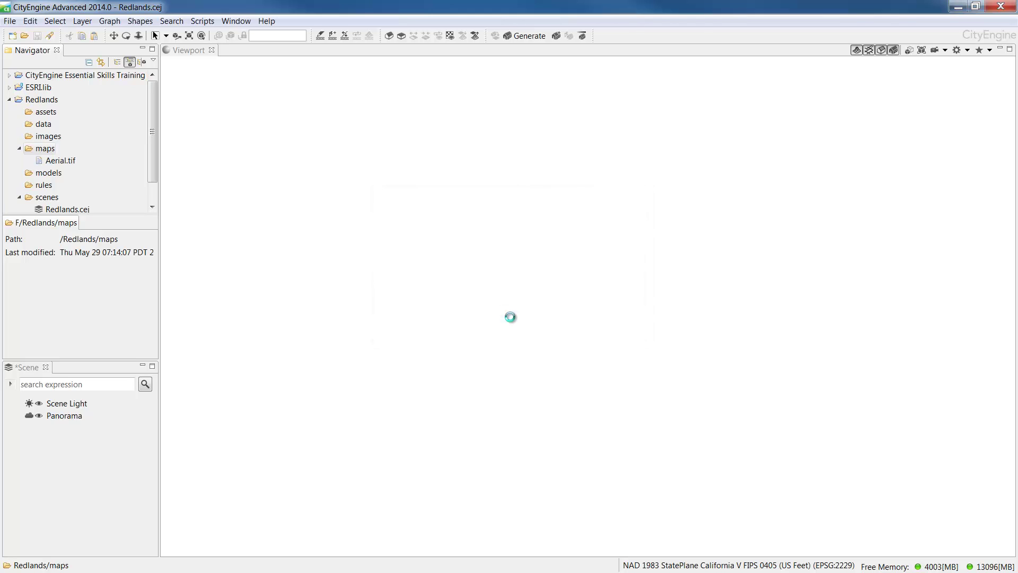
drag(154, 131, 155, 156)
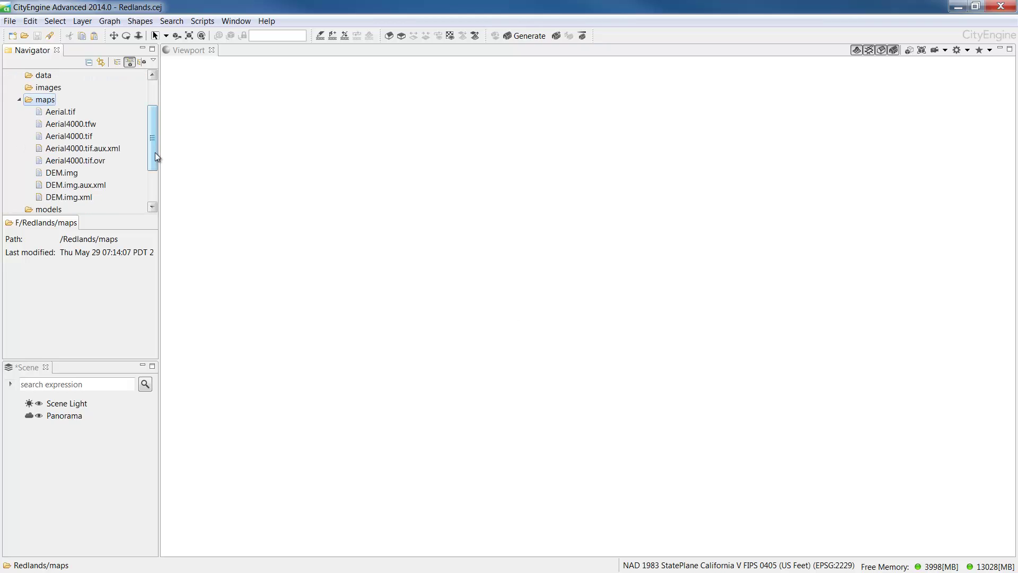
click(62, 174)
drag(65, 173, 426, 196)
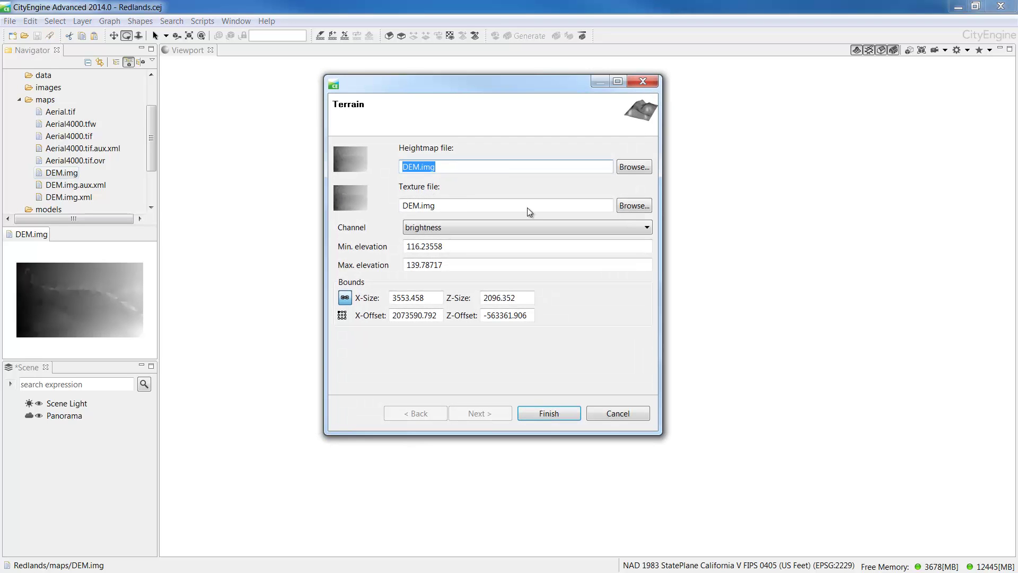
- Set Aerial.tif as the terrain texture and finish creating the Terrain DEM layer
click(634, 206)
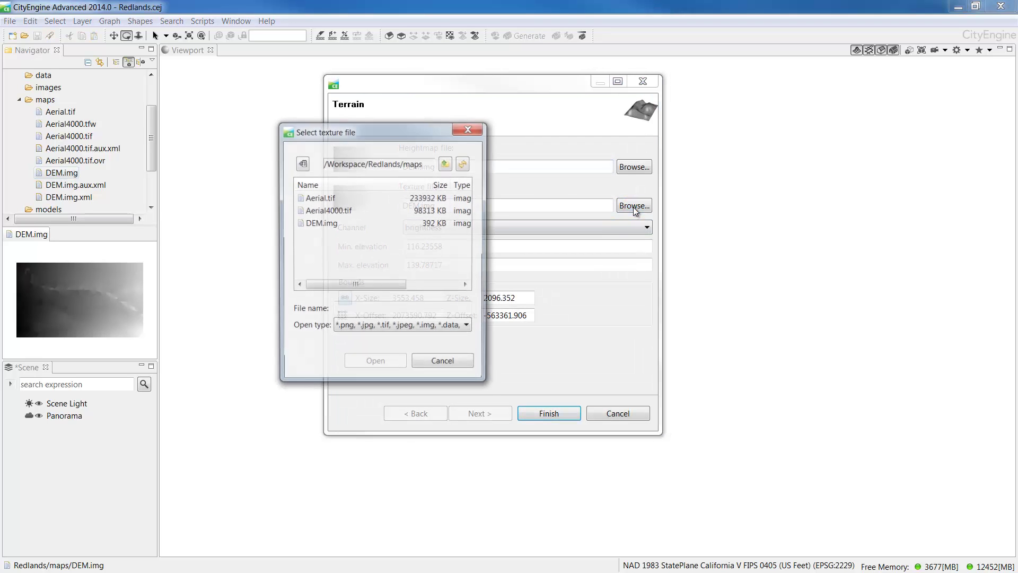
click(333, 197)
click(373, 363)
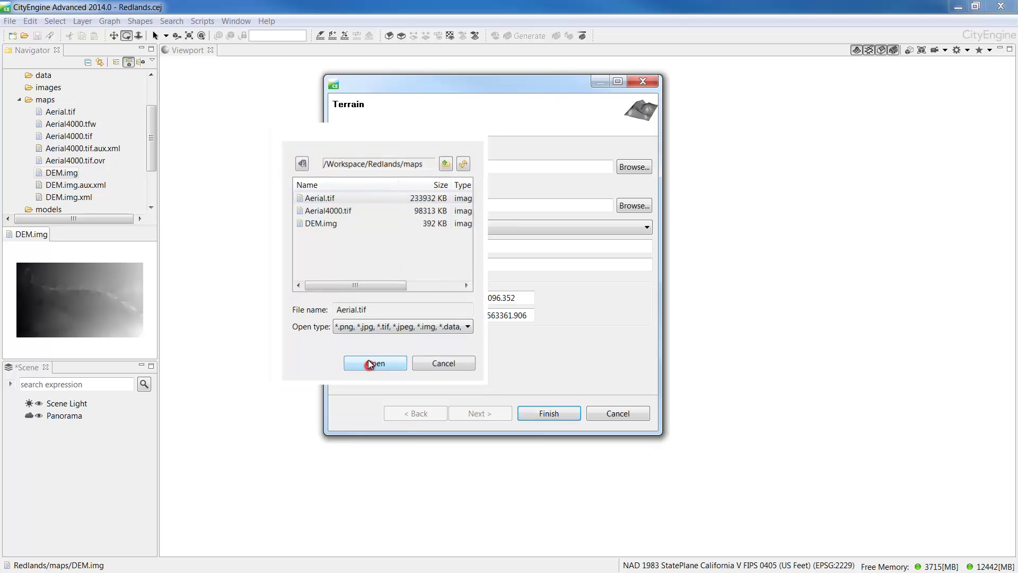
click(539, 415)
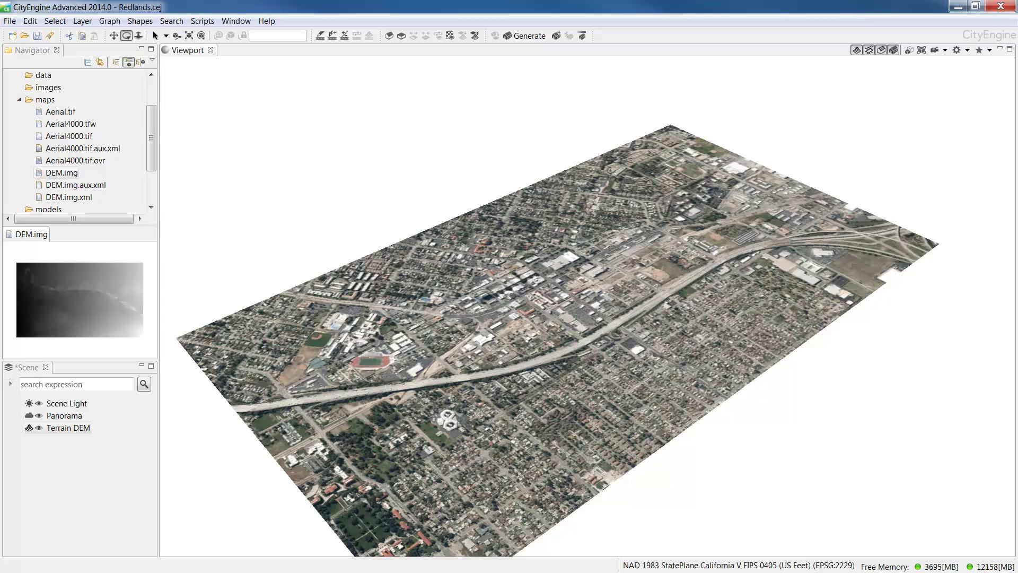
scroll(391, 380, up, 3)
scroll(391, 380, up, 5)
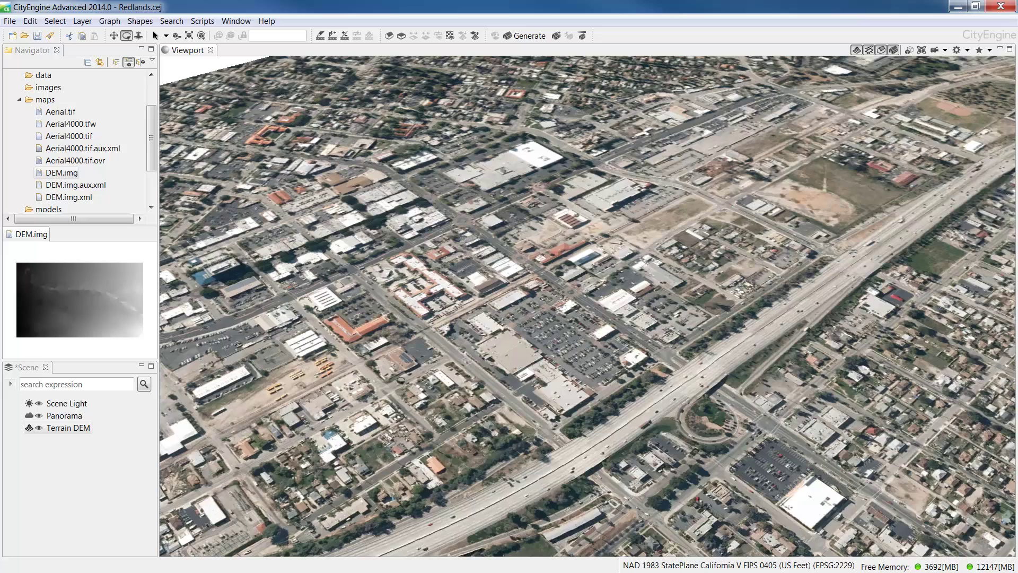
click(399, 387)
alt+drag(398, 386, 404, 371)
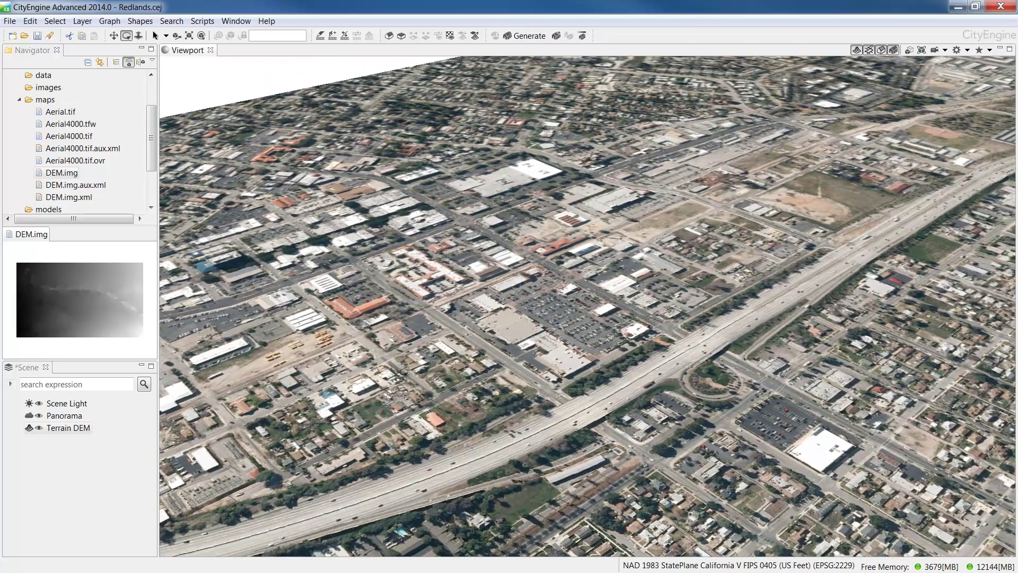
click(79, 430)
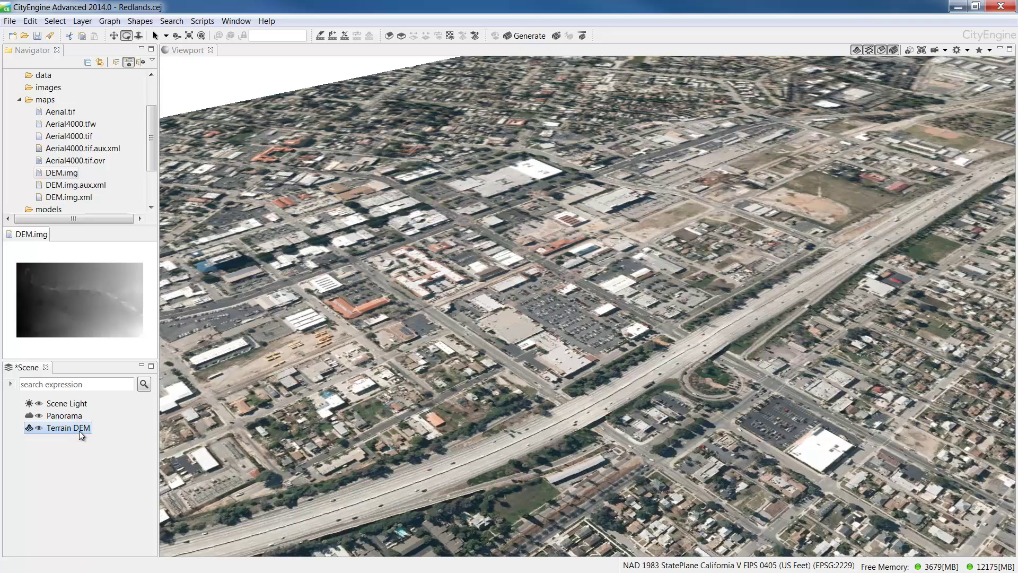